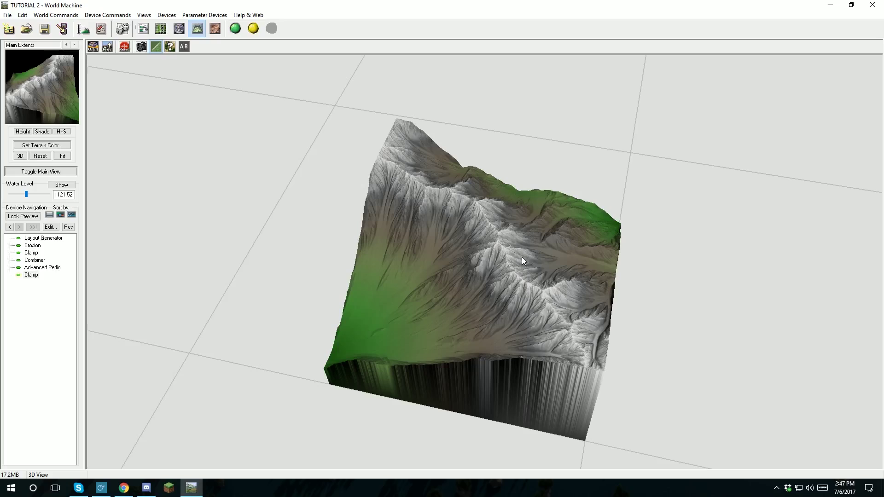
Orbit and zoom around the finished eroded mountain to view it from several angles
{"action": "left_click_drag", "start_coordinate": [496, 295], "coordinate": [377, 236]}
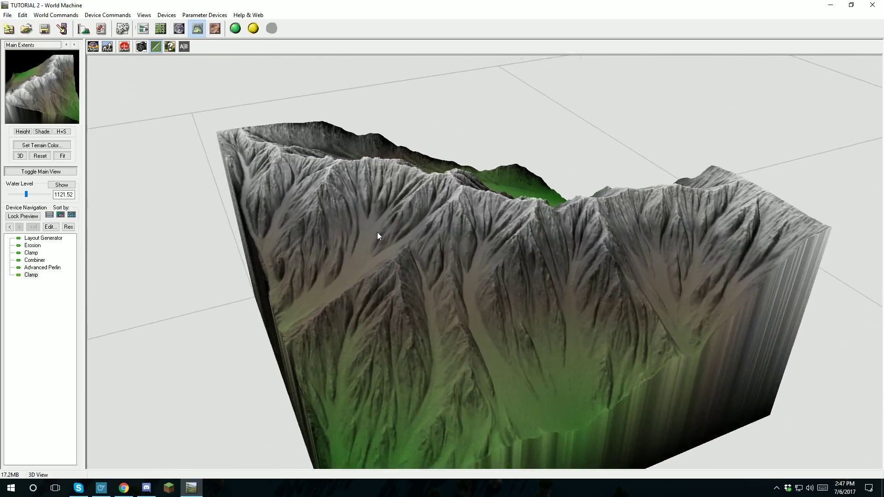
{"action": "left_click_drag", "start_coordinate": [543, 331], "coordinate": [310, 245]}
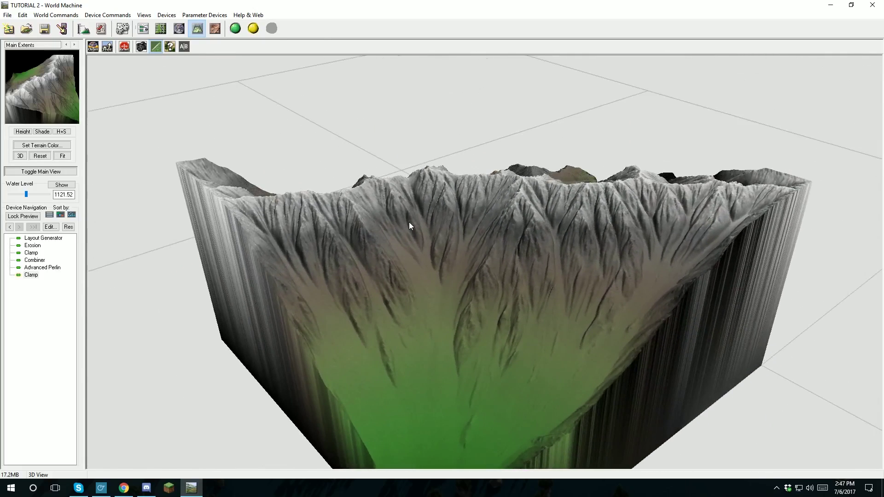
{"action": "scroll", "coordinate": [408, 222], "scroll_direction": "down", "scroll_amount": 3}
{"action": "left_click_drag", "start_coordinate": [410, 205], "coordinate": [593, 299]}
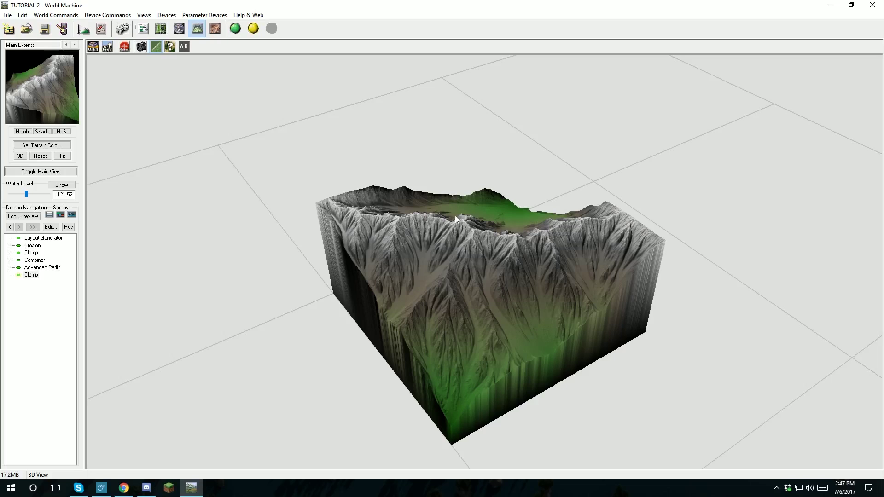
{"action": "left_click_drag", "start_coordinate": [454, 215], "coordinate": [382, 233]}
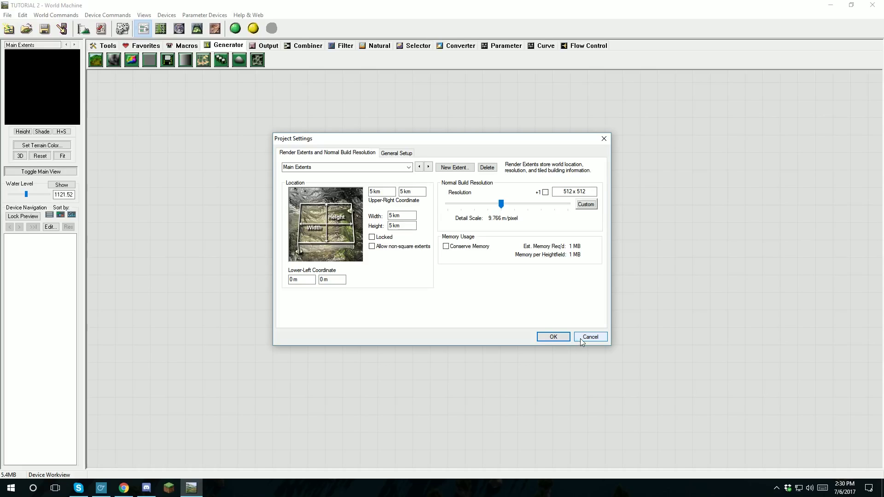
Cancel the Project Settings dialog, leaving the 5 km × 5 km, 512 x 512 defaults unchanged
{"action": "left_click", "coordinate": [581, 338]}
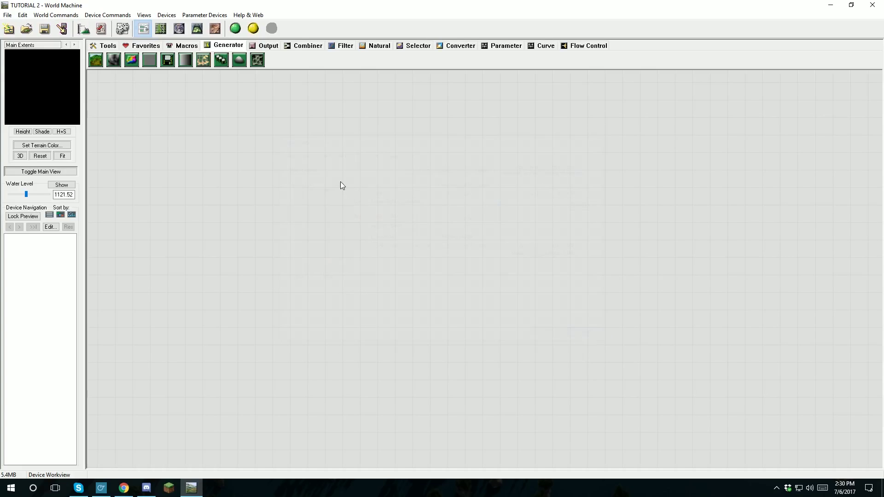
Place a Layout Generator device in the graph and open its Layout View editor
{"action": "left_click", "coordinate": [205, 62]}
{"action": "left_click", "coordinate": [249, 253]}
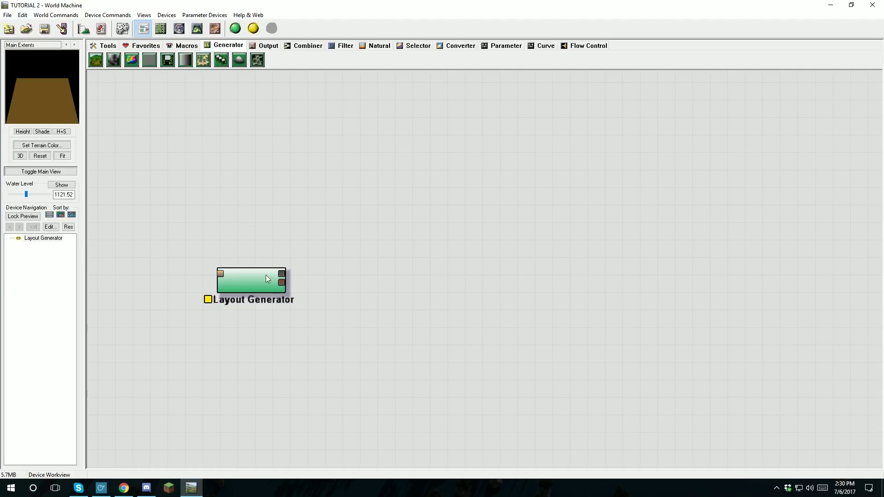
{"action": "left_click", "coordinate": [264, 288]}
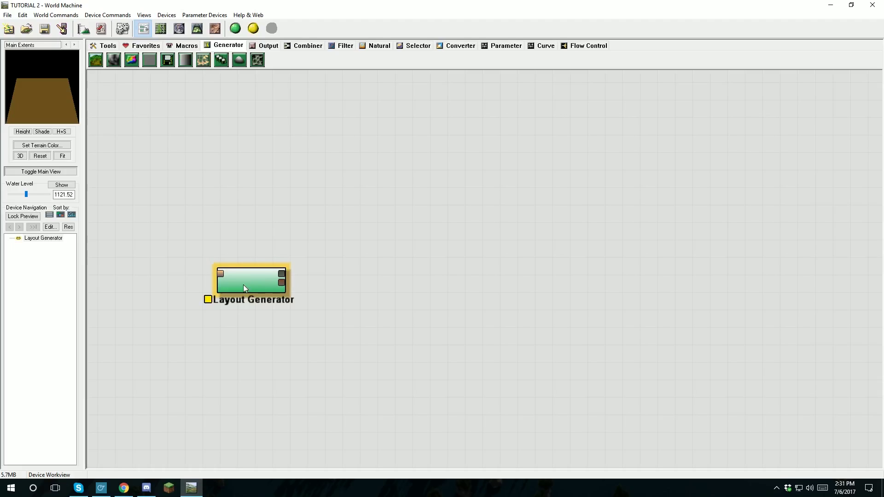
{"action": "double_click", "coordinate": [249, 286]}
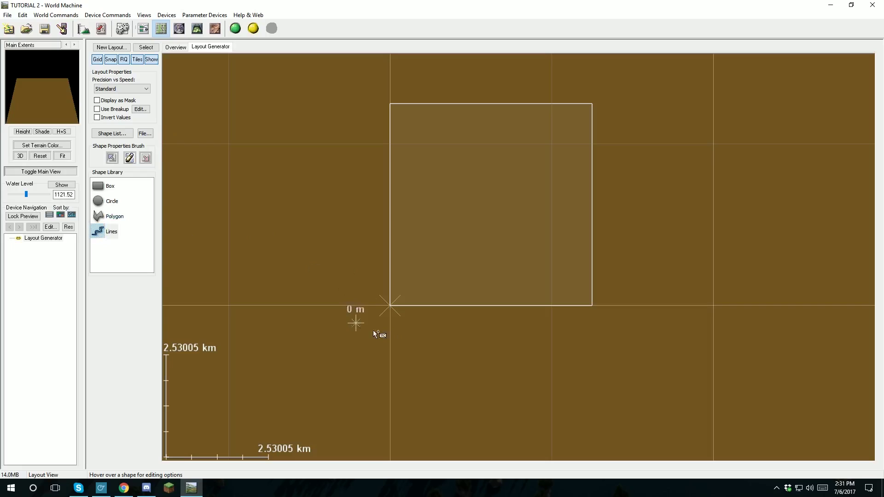
Draw a five-point line shape rising up and to the right across the layout
{"action": "left_click", "coordinate": [102, 233]}
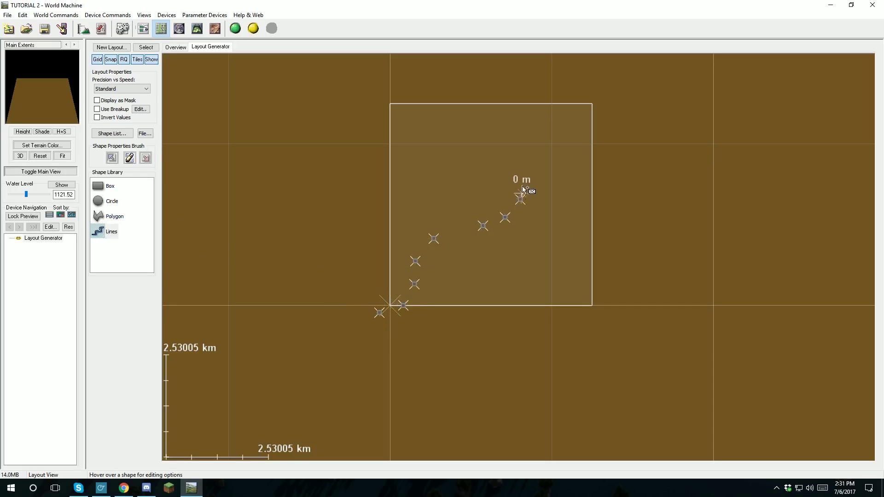
{"action": "left_click", "coordinate": [530, 126]}
{"action": "left_click", "coordinate": [562, 113]}
{"action": "left_click", "coordinate": [596, 107]}
{"action": "left_click", "coordinate": [623, 94]}
{"action": "left_click", "coordinate": [646, 78]}
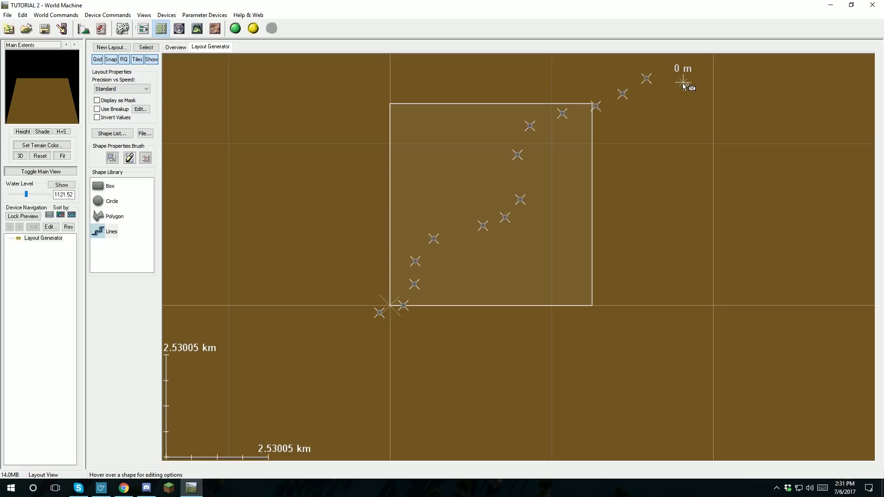
{"action": "right_click", "coordinate": [541, 173]}
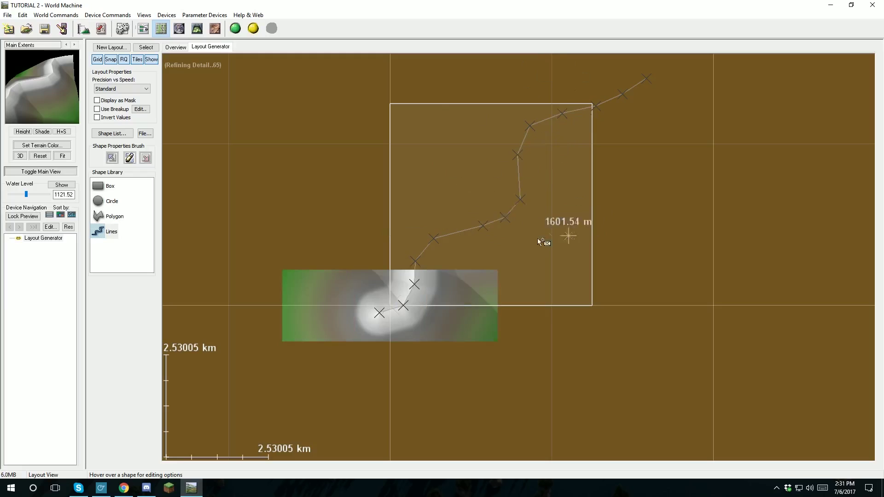
Preview the resulting ridge in 3D View, then return to the Device Workview
{"action": "left_click", "coordinate": [198, 31]}
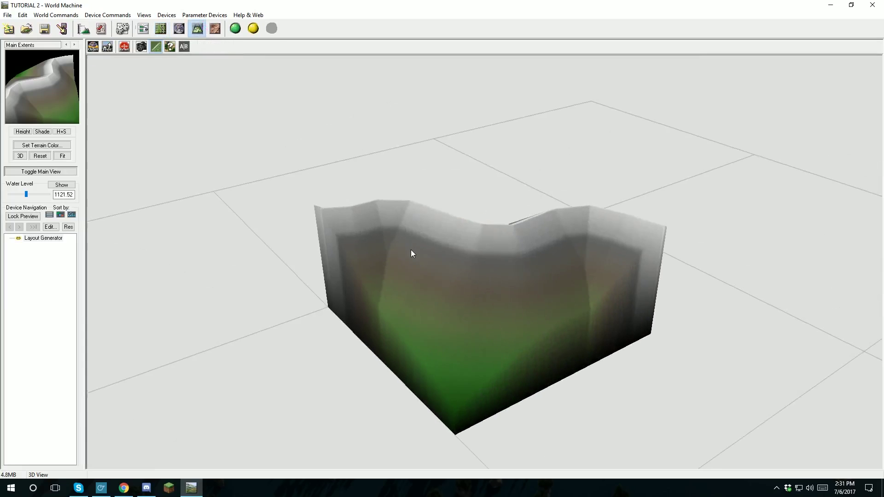
{"action": "left_click_drag", "start_coordinate": [411, 249], "coordinate": [450, 239]}
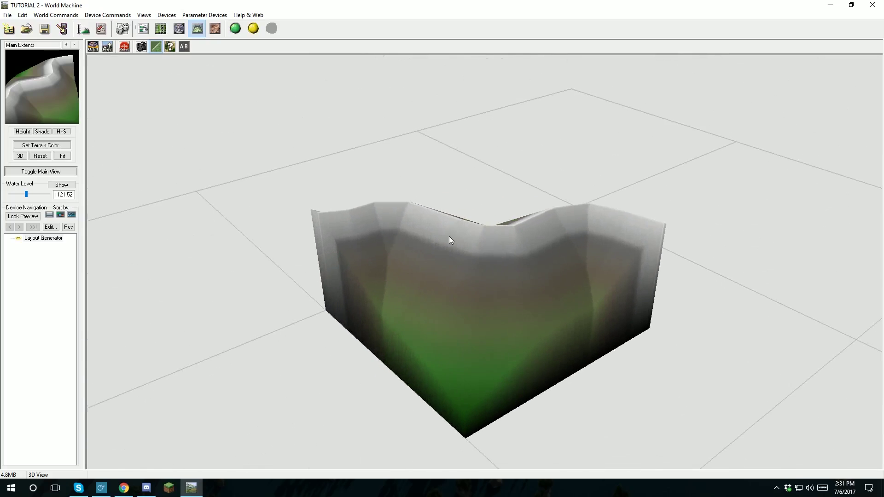
{"action": "left_click", "coordinate": [147, 32]}
Enable fractal breakup on the layout (scale about 3.33 km, roughness 6) and inspect the rugged peak in 3D
{"action": "double_click", "coordinate": [267, 290]}
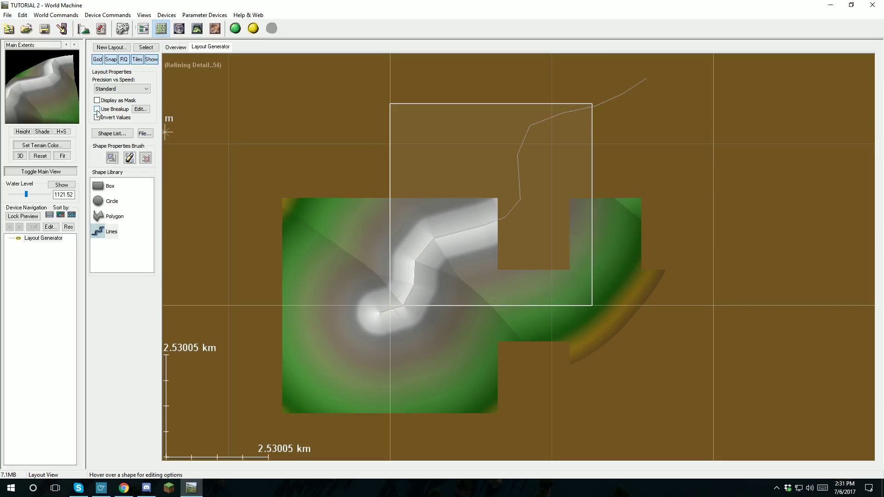
{"action": "left_click", "coordinate": [141, 110]}
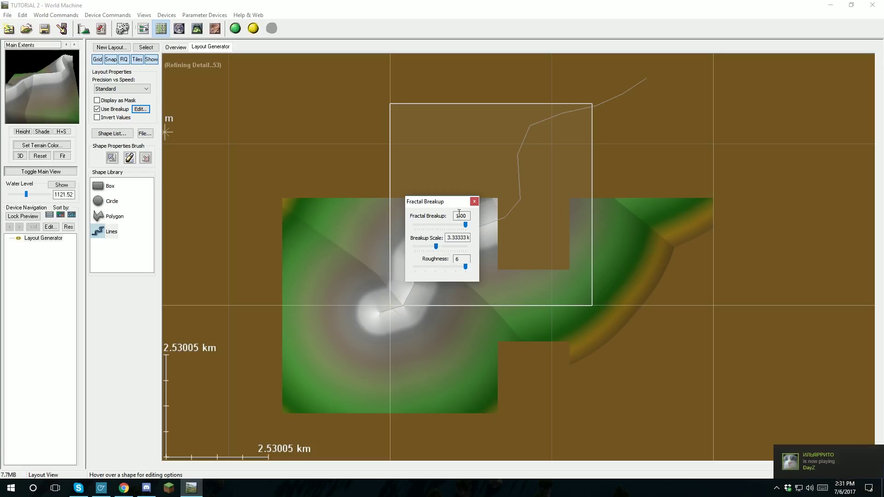
{"action": "left_click", "coordinate": [474, 201]}
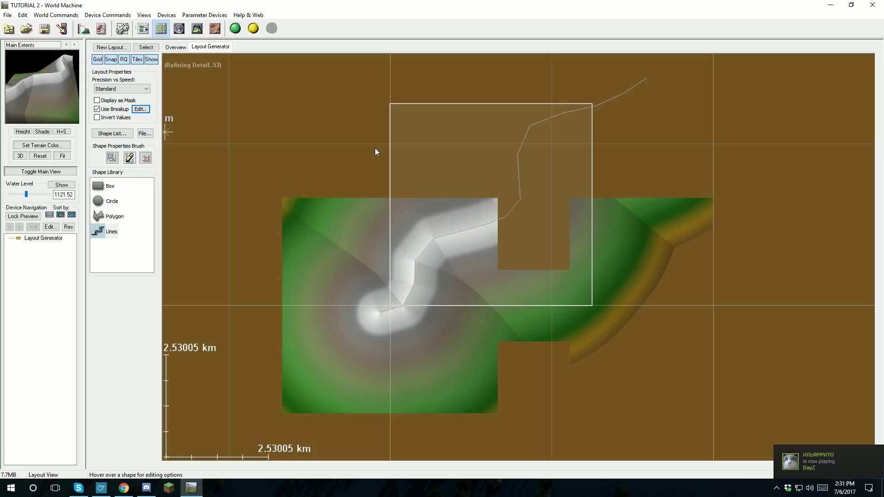
{"action": "left_click", "coordinate": [197, 29]}
{"action": "left_click_drag", "start_coordinate": [365, 234], "coordinate": [511, 282]}
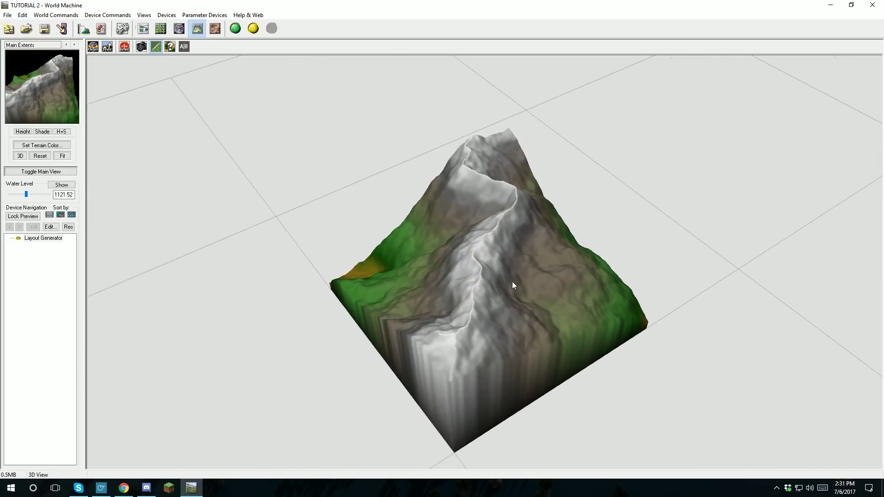
{"action": "left_click", "coordinate": [142, 29]}
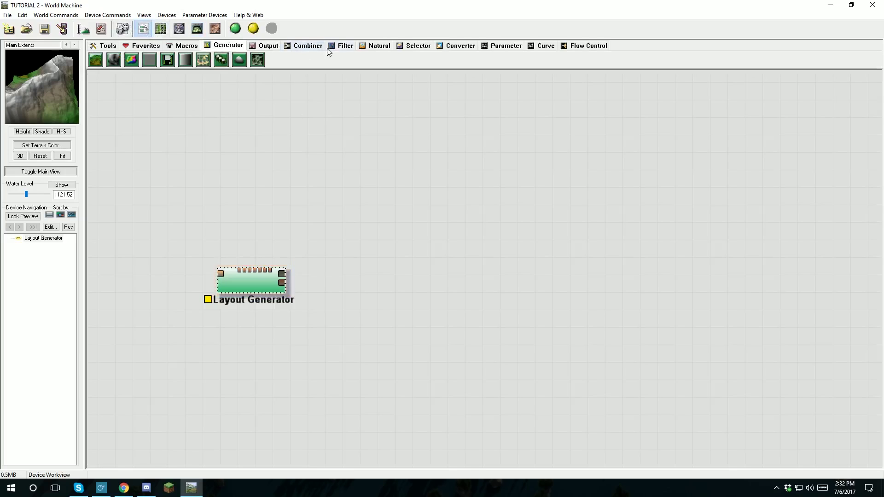
Add an Erosion device beside the Layout Generator and shift Layout Generator further left
{"action": "left_click", "coordinate": [375, 46]}
{"action": "left_click", "coordinate": [114, 59]}
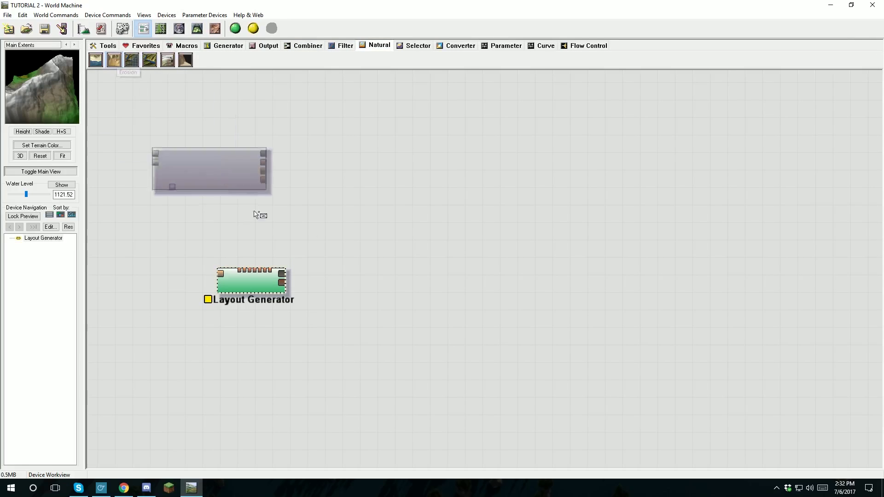
{"action": "left_click", "coordinate": [416, 291]}
{"action": "left_click", "coordinate": [258, 283]}
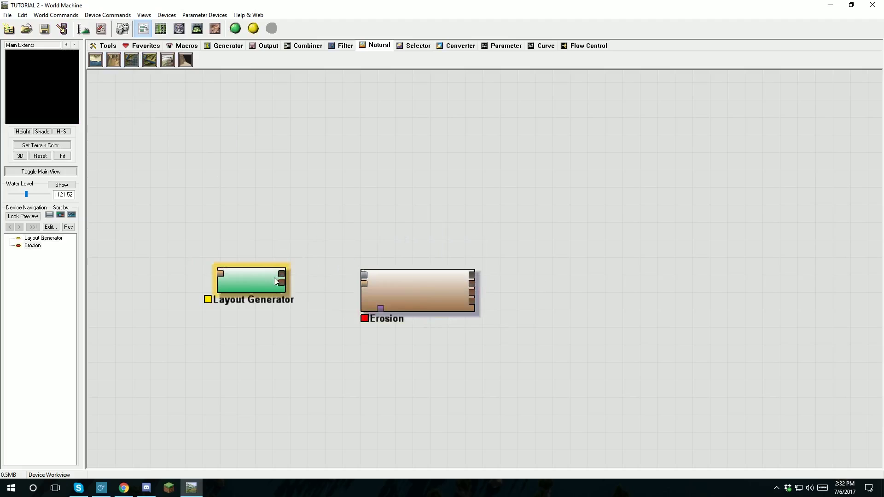
{"action": "left_click_drag", "start_coordinate": [268, 280], "coordinate": [372, 275]}
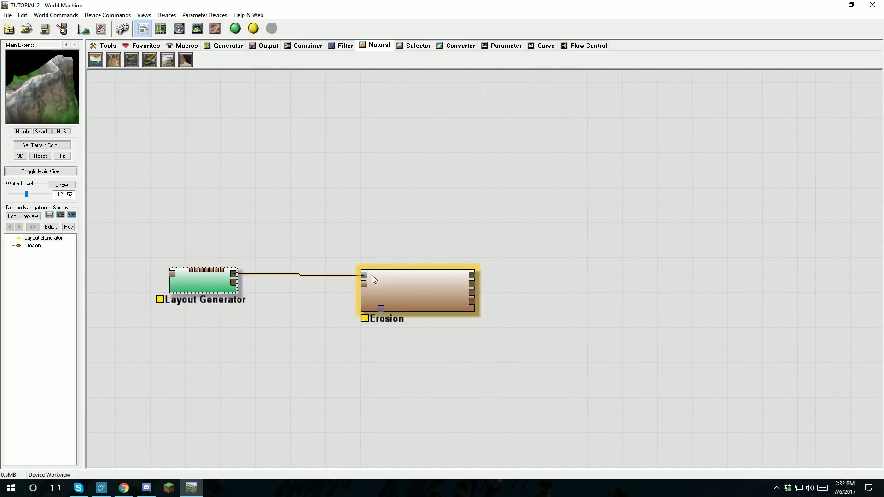
Raise Erosion's sediment carry and duration, enable geological-time enhancement with erosive power 0.793, and apply
{"action": "double_click", "coordinate": [414, 299]}
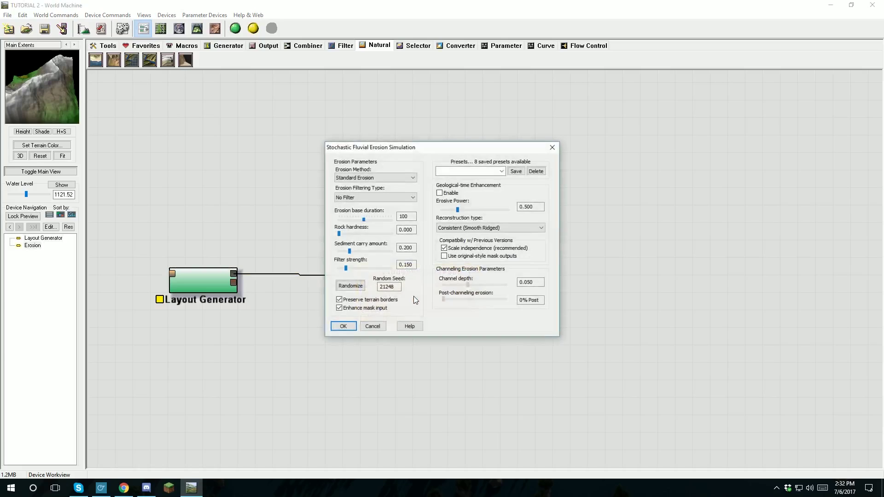
{"action": "left_click_drag", "start_coordinate": [349, 251], "coordinate": [378, 254]}
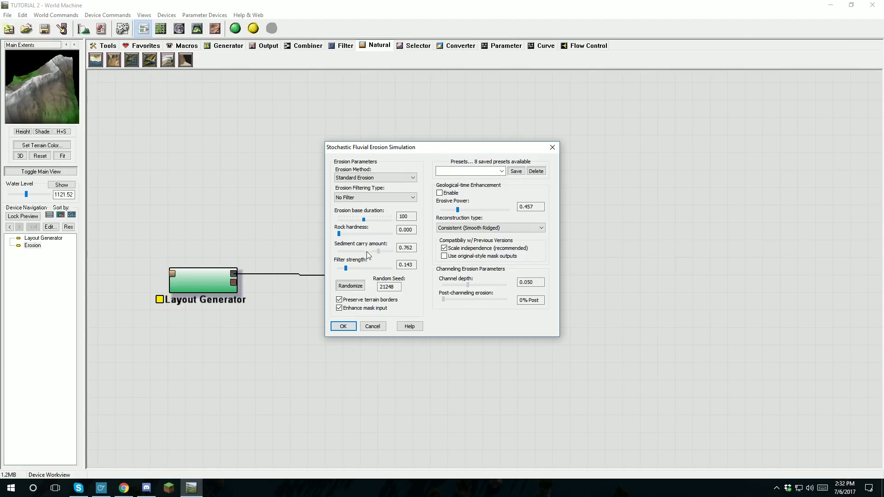
{"action": "left_click_drag", "start_coordinate": [364, 220], "coordinate": [381, 221]}
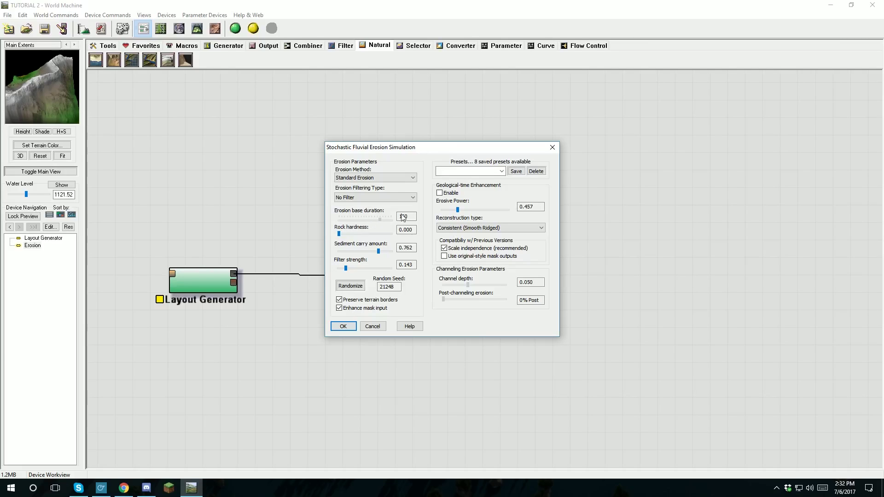
{"action": "left_click", "coordinate": [443, 195]}
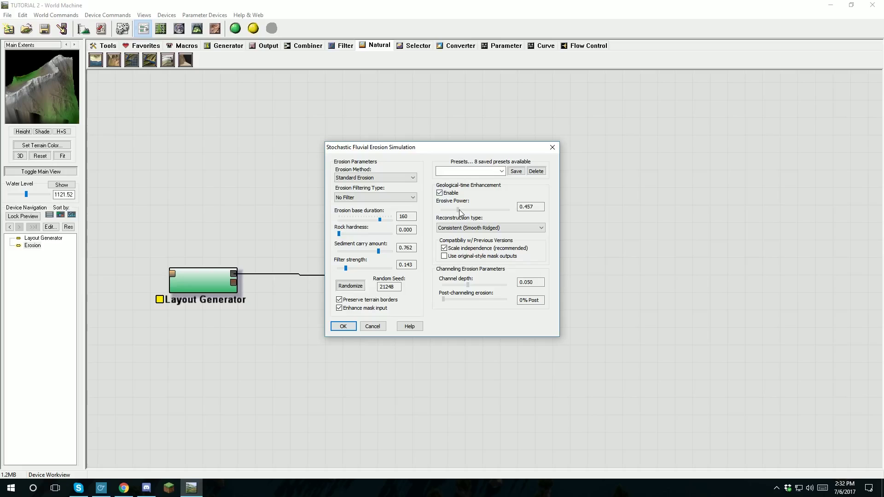
{"action": "left_click_drag", "start_coordinate": [468, 210], "coordinate": [471, 214]}
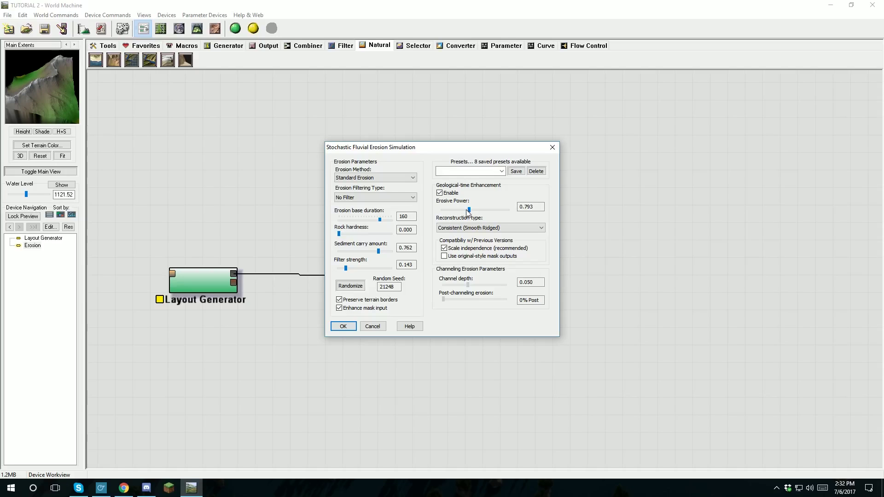
{"action": "left_click_drag", "start_coordinate": [469, 210], "coordinate": [473, 211]}
{"action": "left_click", "coordinate": [443, 248]}
{"action": "left_click", "coordinate": [345, 327]}
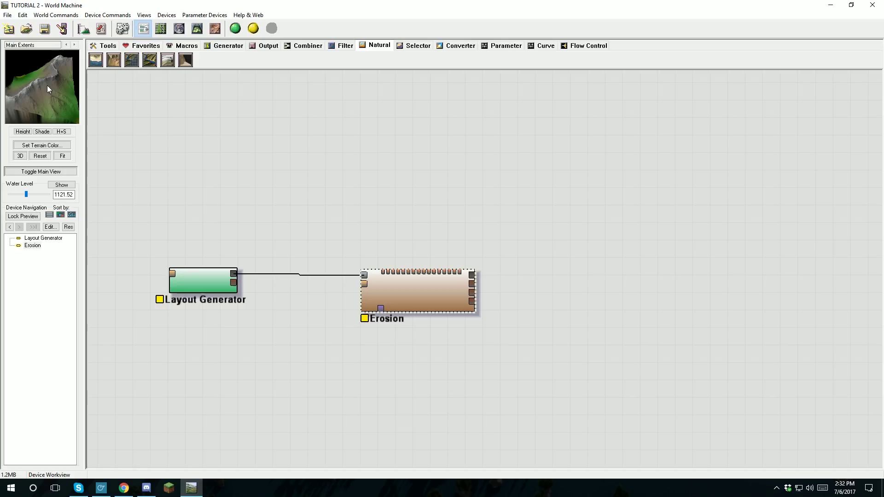
Orbit the eroded mountain with its carved gullies in 3D View
{"action": "left_click", "coordinate": [197, 28]}
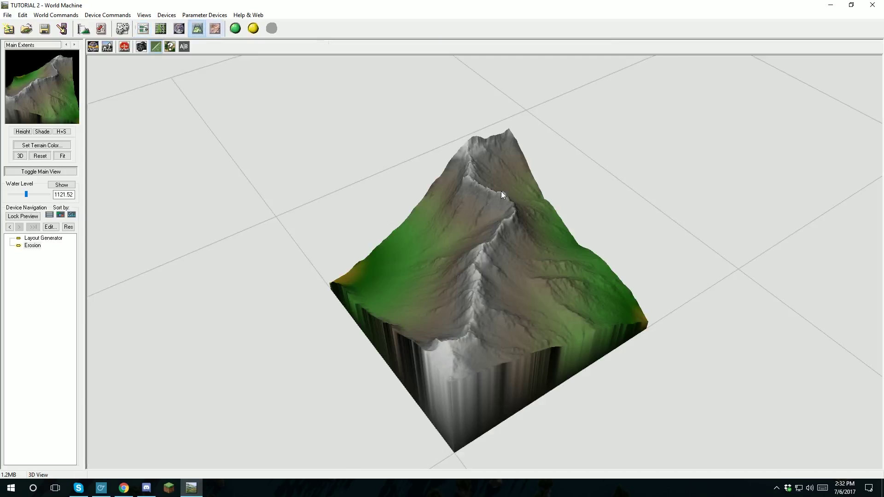
{"action": "left_click_drag", "start_coordinate": [501, 191], "coordinate": [362, 158]}
{"action": "left_click_drag", "start_coordinate": [481, 237], "coordinate": [499, 245]}
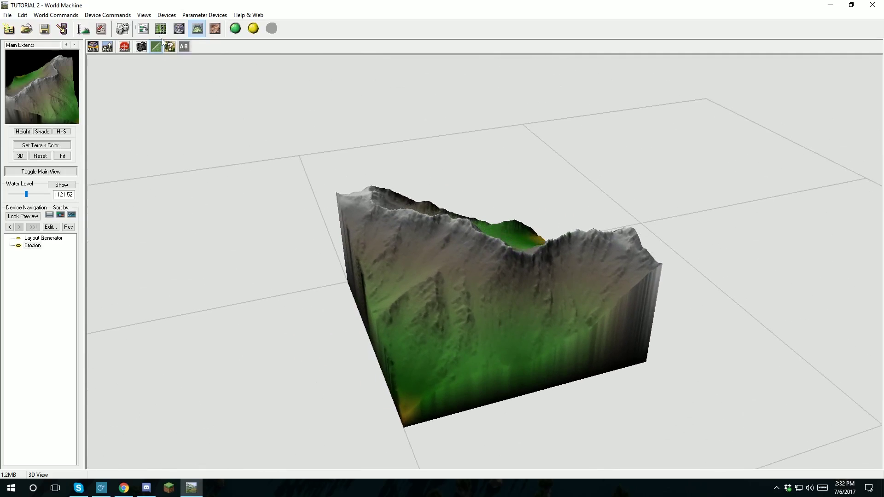
Return to the device graph, pan it right and list the Filter devices
{"action": "left_click", "coordinate": [147, 28]}
{"action": "right_click_drag", "start_coordinate": [201, 138], "coordinate": [304, 120]}
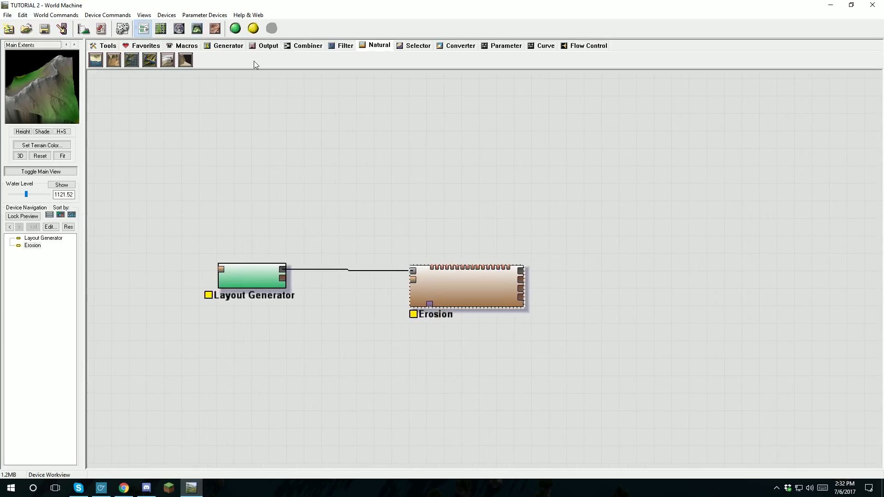
{"action": "left_click", "coordinate": [342, 45]}
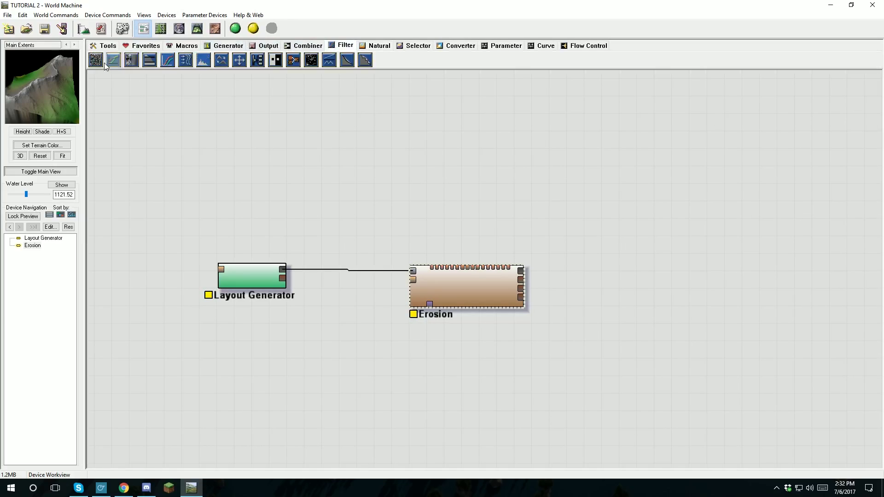
Insert a Clamp between Layout Generator and Erosion, spread the devices apart, and open Clamp's settings
{"action": "left_click", "coordinate": [150, 59]}
{"action": "left_click", "coordinate": [342, 269]}
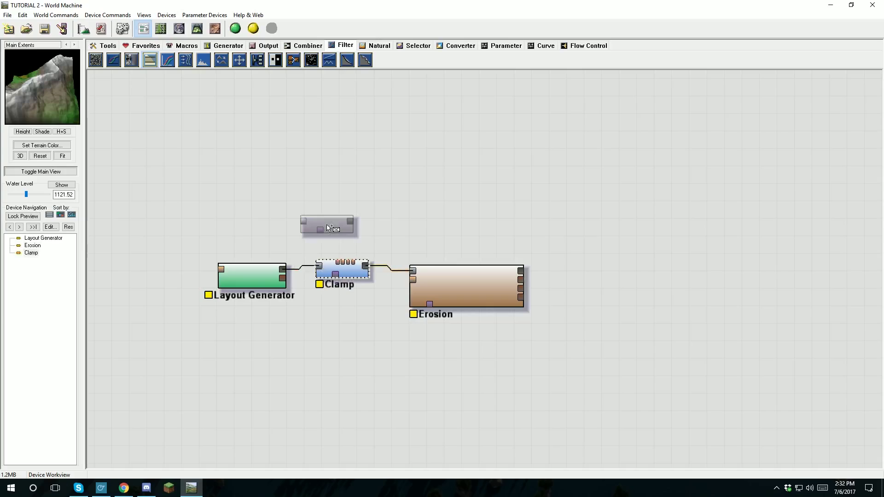
{"action": "left_click_drag", "start_coordinate": [246, 275], "coordinate": [190, 275]}
{"action": "left_click_drag", "start_coordinate": [418, 278], "coordinate": [469, 278]}
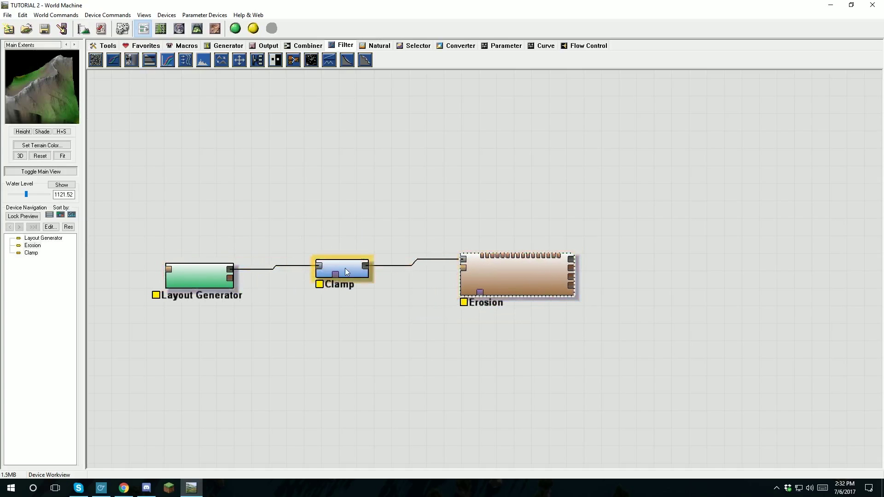
{"action": "double_click", "coordinate": [346, 270]}
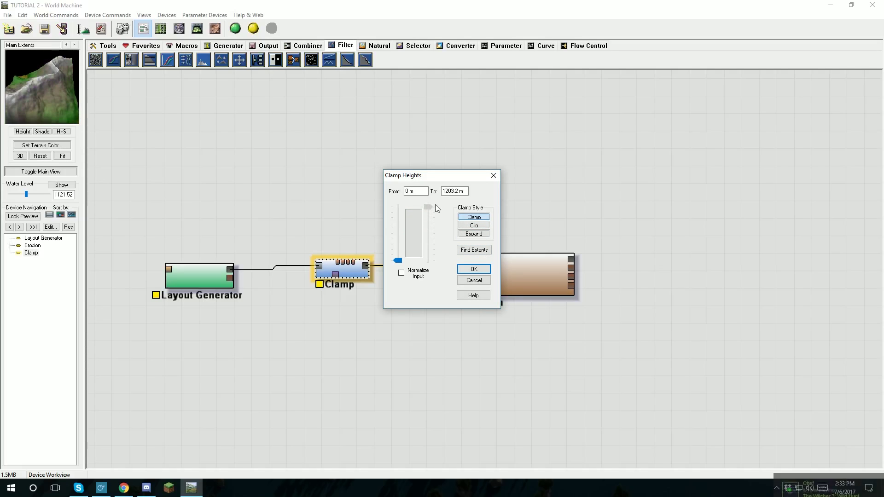
Set the Clamp to Expand style with heights from 0 m to 2176 m and confirm
{"action": "mouse_move", "coordinate": [399, 259]}
{"action": "left_mouse_down"}
{"action": "mouse_move", "coordinate": [413, 232]}
{"action": "mouse_move", "coordinate": [398, 260]}
{"action": "left_mouse_up"}
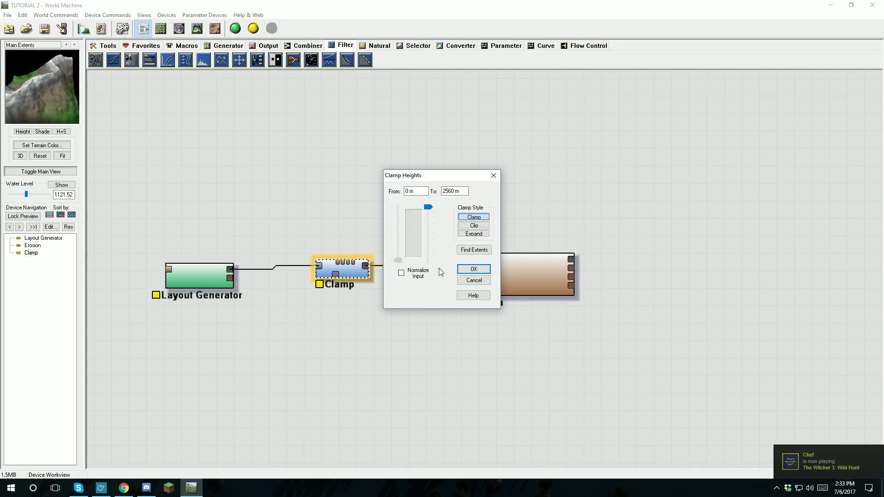
{"action": "left_click", "coordinate": [472, 227]}
{"action": "mouse_move", "coordinate": [428, 208]}
{"action": "left_mouse_down"}
{"action": "mouse_move", "coordinate": [430, 233]}
{"action": "mouse_move", "coordinate": [428, 207]}
{"action": "left_mouse_up"}
{"action": "left_click_drag", "start_coordinate": [401, 262], "coordinate": [403, 225]}
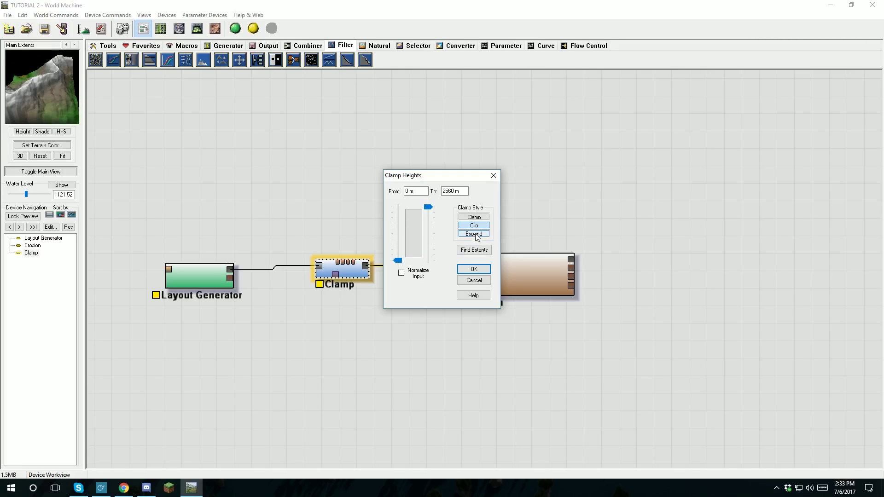
{"action": "mouse_move", "coordinate": [432, 209]}
{"action": "left_mouse_down"}
{"action": "mouse_move", "coordinate": [430, 224]}
{"action": "mouse_move", "coordinate": [429, 207]}
{"action": "left_mouse_up"}
{"action": "mouse_move", "coordinate": [399, 261]}
{"action": "left_mouse_down"}
{"action": "mouse_move", "coordinate": [411, 233]}
{"action": "mouse_move", "coordinate": [404, 226]}
{"action": "mouse_move", "coordinate": [399, 261]}
{"action": "left_mouse_up"}
{"action": "left_click_drag", "start_coordinate": [429, 212], "coordinate": [431, 217]}
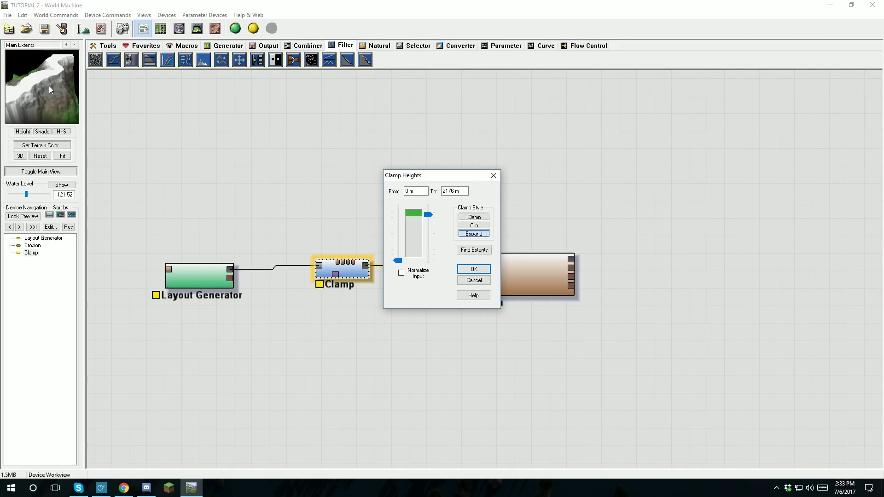
{"action": "left_click", "coordinate": [472, 271]}
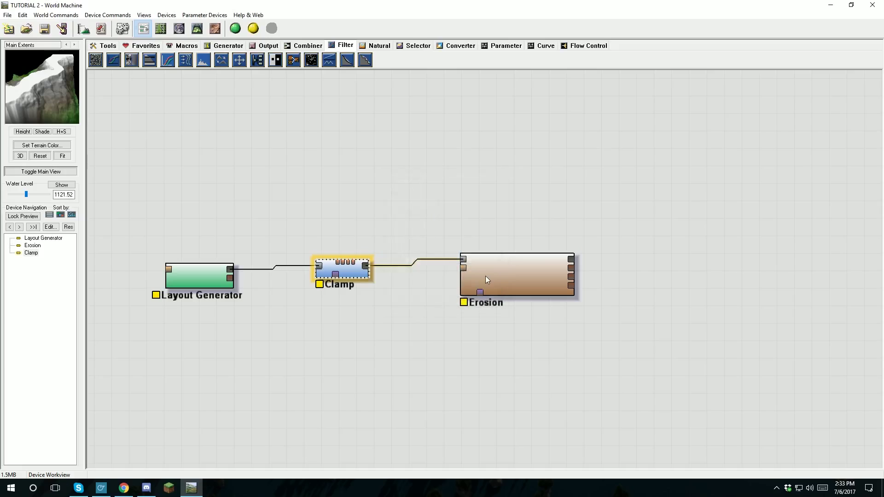
Select Erosion, check it in 3D View, and run a Normal Build of all devices at 512 x 512
{"action": "left_click", "coordinate": [497, 273]}
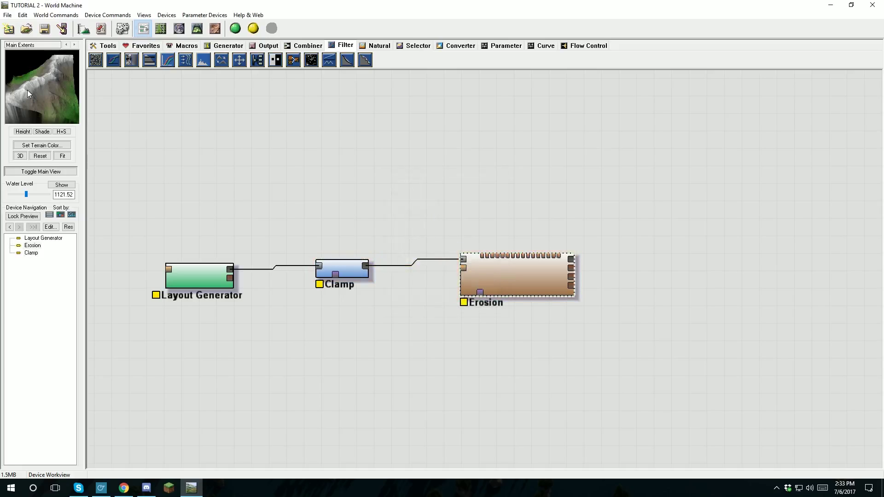
{"action": "left_click", "coordinate": [197, 28]}
{"action": "left_click_drag", "start_coordinate": [235, 197], "coordinate": [194, 152]}
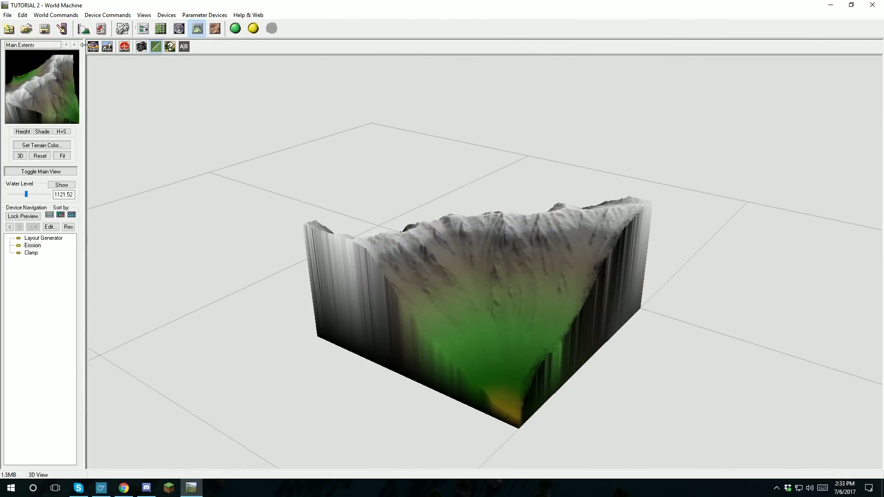
{"action": "left_click", "coordinate": [241, 29]}
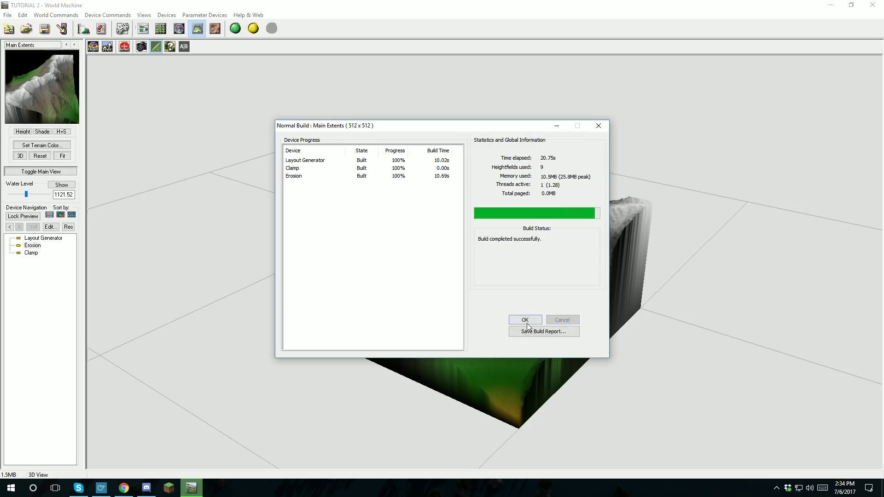
Close the build report and orbit the built terrain to view its other sides
{"action": "left_click", "coordinate": [524, 320]}
{"action": "left_click_drag", "start_coordinate": [527, 323], "coordinate": [466, 350]}
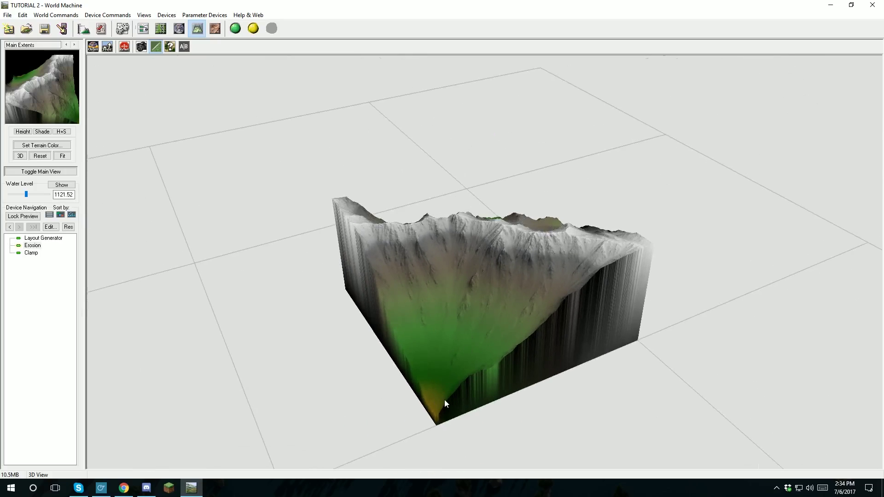
{"action": "left_click_drag", "start_coordinate": [444, 404], "coordinate": [619, 240]}
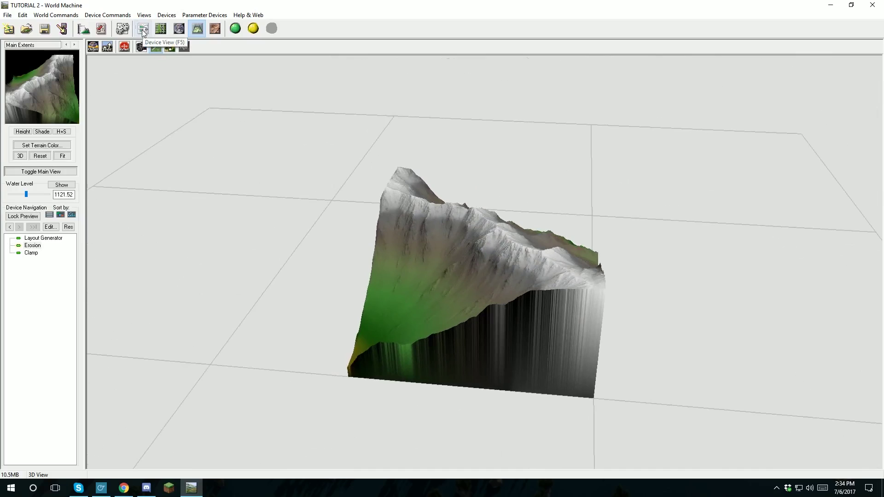
Back in the device graph, shift Layout Generator, Clamp and Erosion left to make room
{"action": "left_click", "coordinate": [143, 29]}
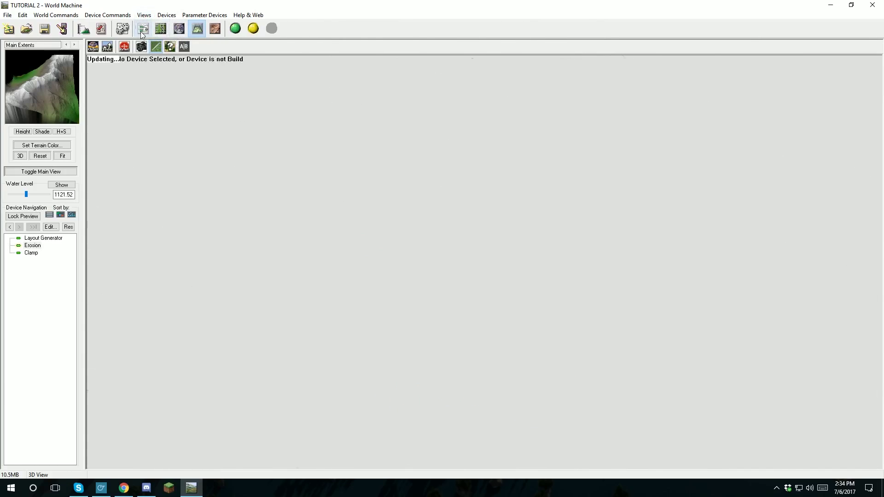
{"action": "left_click", "coordinate": [291, 249]}
{"action": "left_click_drag", "start_coordinate": [291, 249], "coordinate": [238, 249]}
{"action": "left_click_drag", "start_coordinate": [405, 248], "coordinate": [333, 247]}
{"action": "left_click_drag", "start_coordinate": [569, 245], "coordinate": [524, 234]}
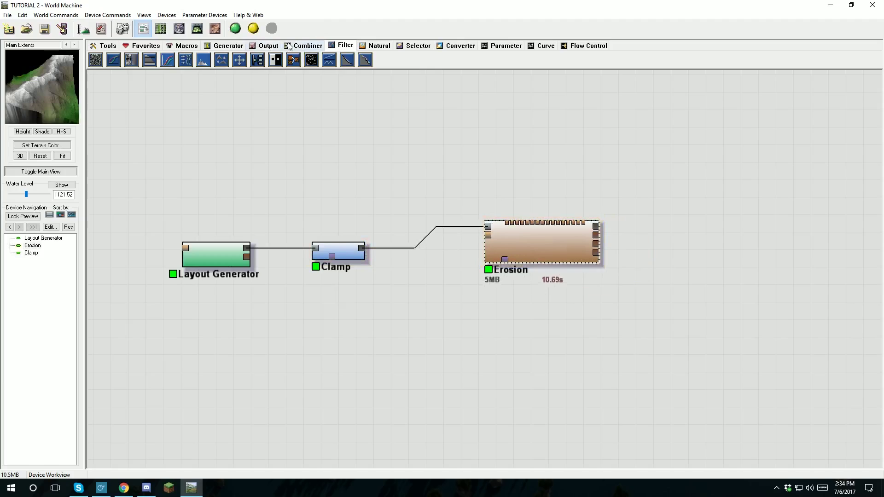
{"action": "left_click", "coordinate": [289, 45]}
Drop a Combiner onto the Clamp–Erosion wire and space the three nodes apart
{"action": "left_click", "coordinate": [114, 60]}
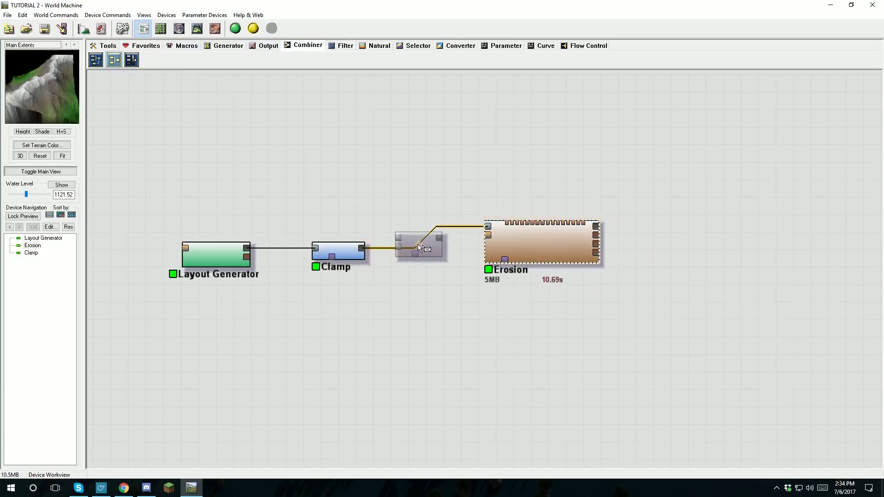
{"action": "left_click", "coordinate": [418, 248]}
{"action": "left_click_drag", "start_coordinate": [339, 251], "coordinate": [320, 246]}
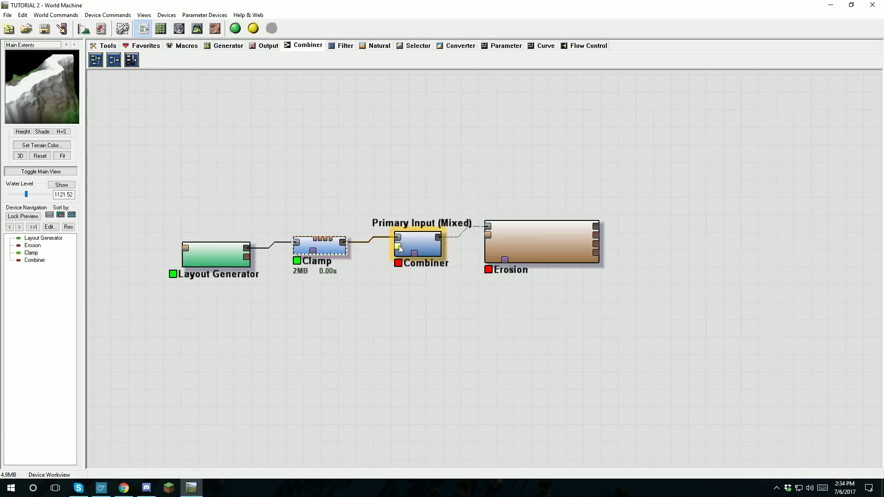
{"action": "left_click_drag", "start_coordinate": [416, 239], "coordinate": [424, 244]}
{"action": "left_click_drag", "start_coordinate": [524, 238], "coordinate": [545, 236]}
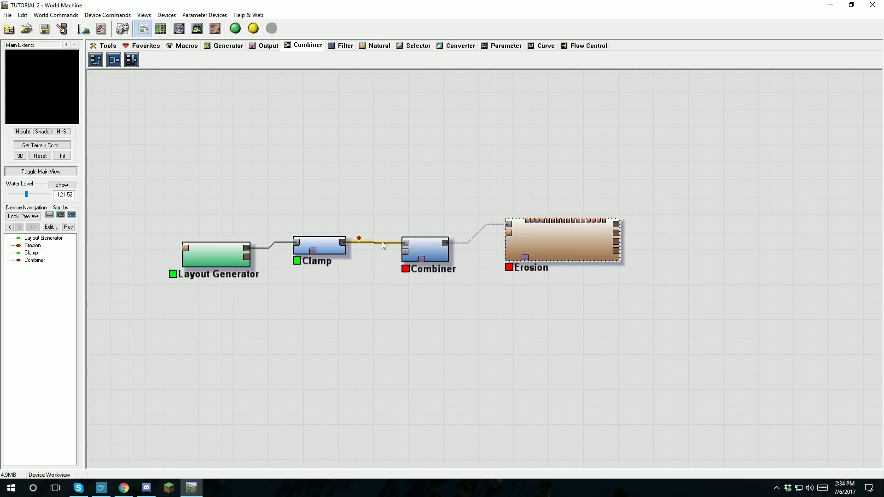
{"action": "left_click_drag", "start_coordinate": [434, 252], "coordinate": [435, 239]}
Nudge Clamp into place and preview the terrain in the 3D view
{"action": "left_click", "coordinate": [316, 250]}
{"action": "left_click_drag", "start_coordinate": [317, 250], "coordinate": [329, 254]}
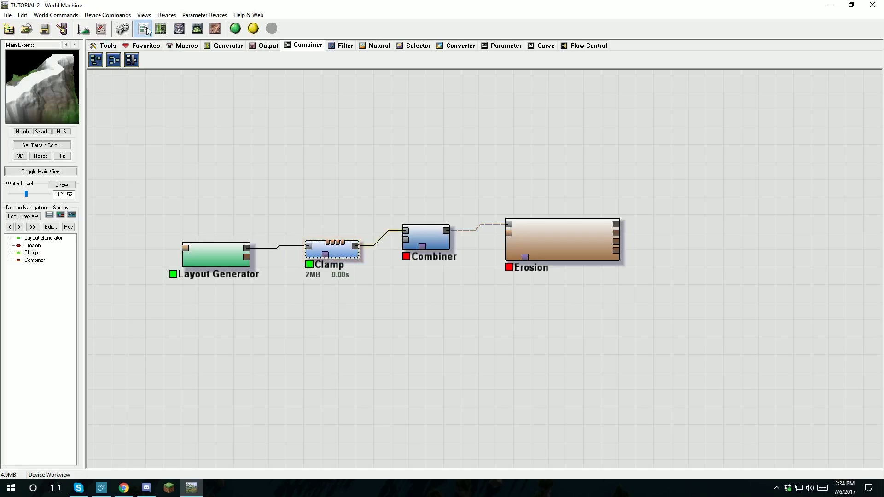
{"action": "left_click", "coordinate": [197, 28]}
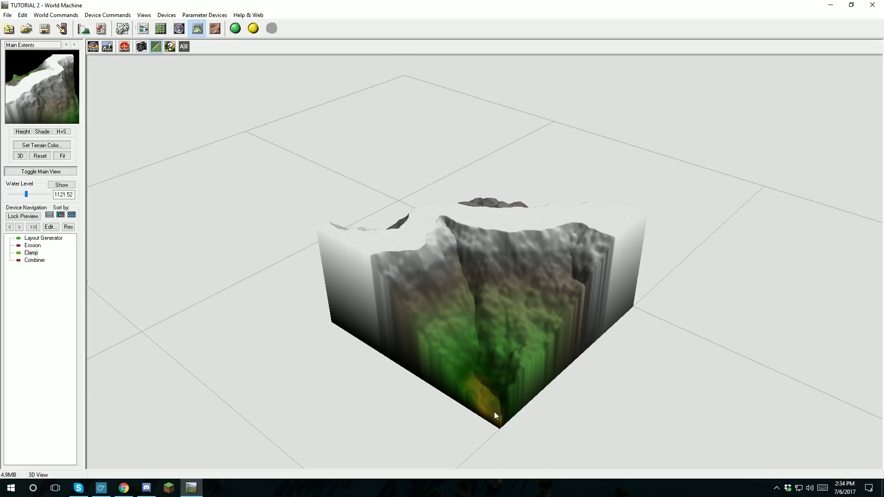
{"action": "left_click", "coordinate": [142, 28]}
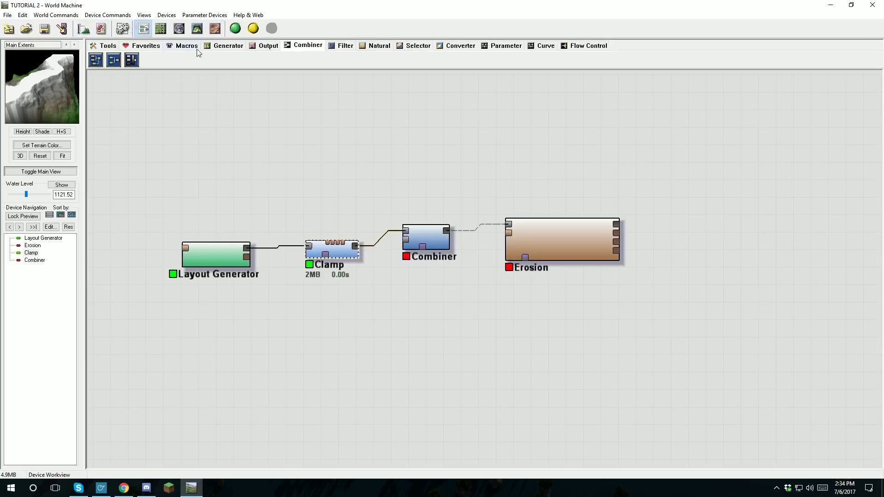
{"action": "left_click", "coordinate": [225, 45]}
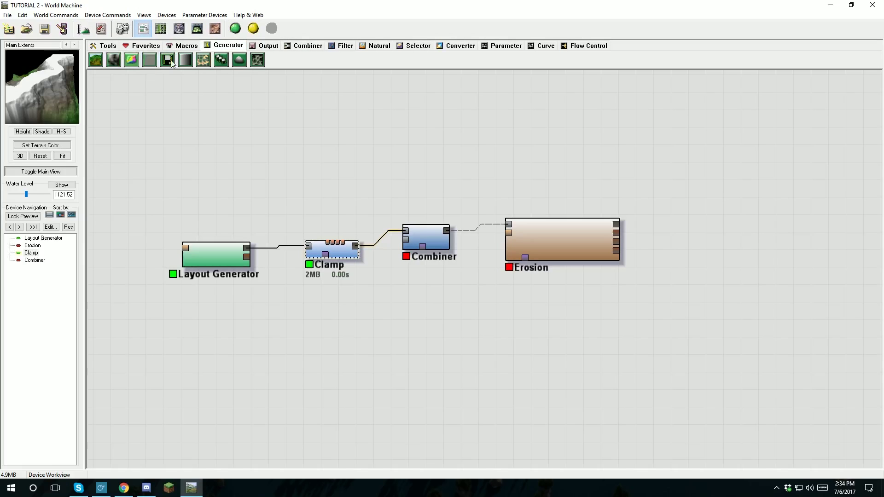
Place an Advanced Perlin below Clamp with feature scale 5.18736 km and steepness 0.222, wired into Combiner
{"action": "left_click", "coordinate": [106, 64]}
{"action": "left_click", "coordinate": [329, 334]}
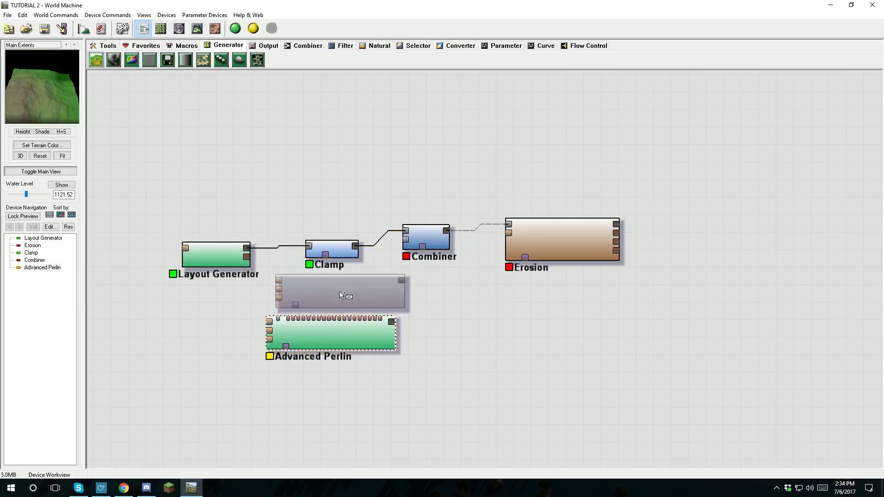
{"action": "double_click", "coordinate": [330, 336]}
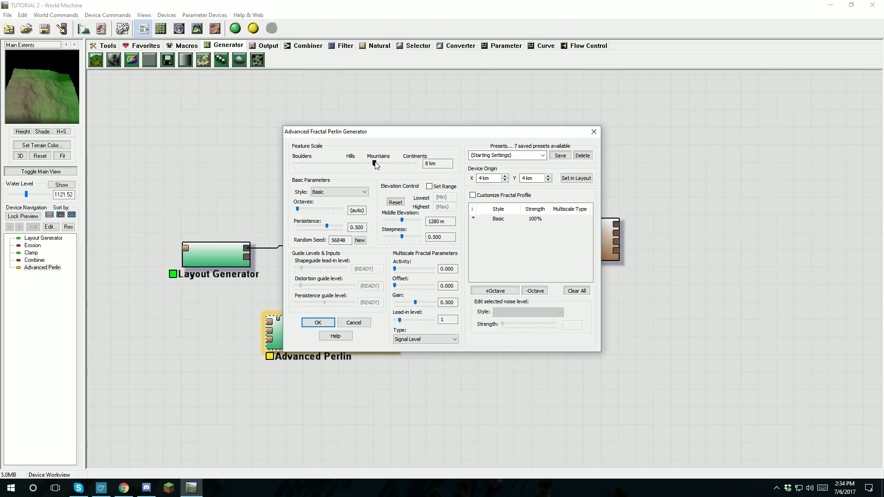
{"action": "left_click_drag", "start_coordinate": [374, 164], "coordinate": [369, 163]}
{"action": "mouse_move", "coordinate": [402, 236]}
{"action": "left_mouse_down"}
{"action": "mouse_move", "coordinate": [391, 238]}
{"action": "mouse_move", "coordinate": [399, 223]}
{"action": "left_mouse_up"}
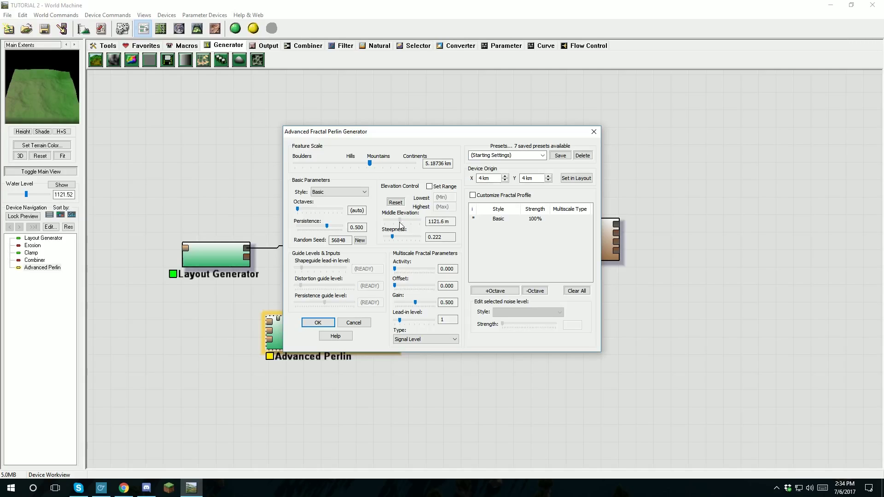
{"action": "left_click", "coordinate": [317, 322]}
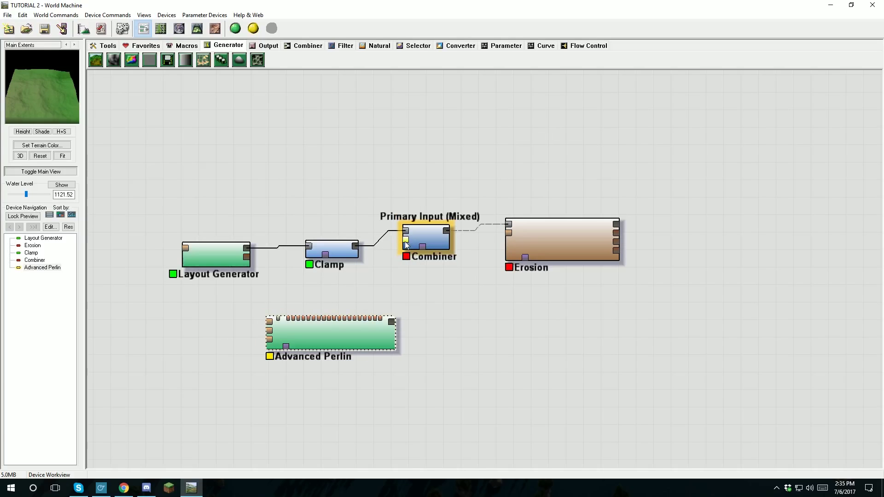
{"action": "left_click_drag", "start_coordinate": [405, 246], "coordinate": [336, 328]}
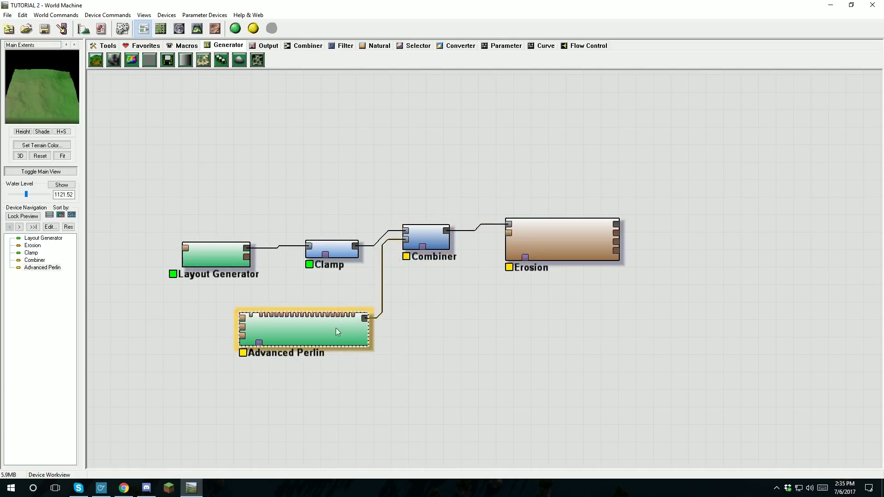
Set the Combiner to Screen at strength 1.0 and check the terrain in 3D
{"action": "double_click", "coordinate": [425, 239]}
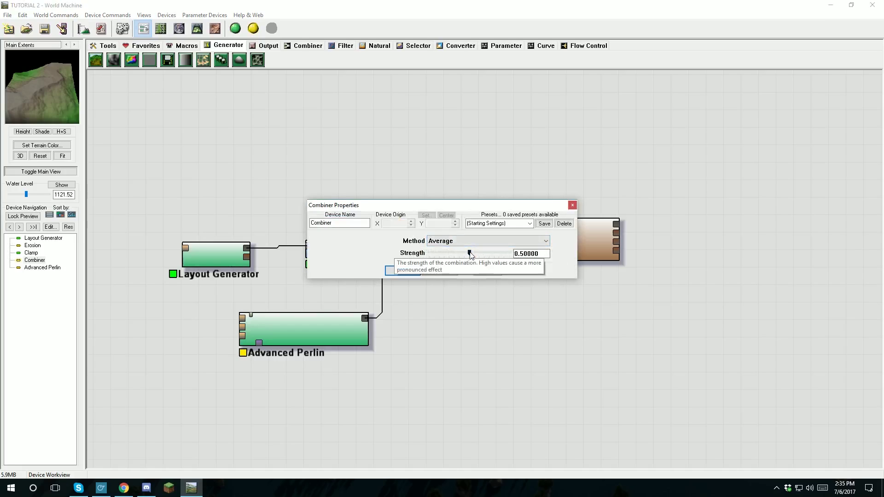
{"action": "left_click_drag", "start_coordinate": [469, 254], "coordinate": [488, 263]}
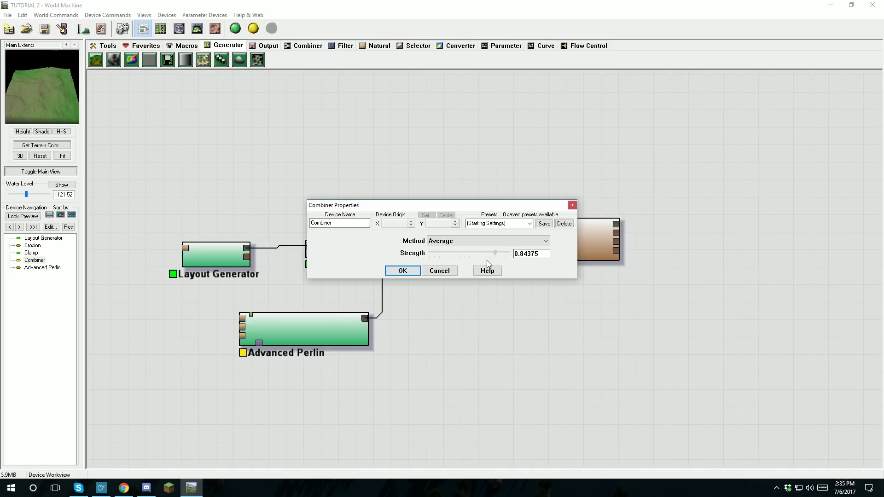
{"action": "left_click", "coordinate": [466, 242]}
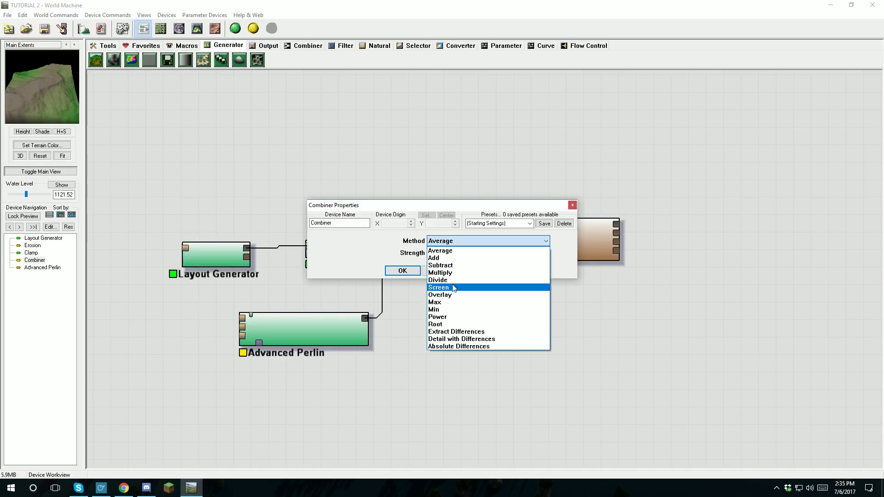
{"action": "left_click", "coordinate": [436, 302]}
{"action": "left_click_drag", "start_coordinate": [475, 253], "coordinate": [529, 244]}
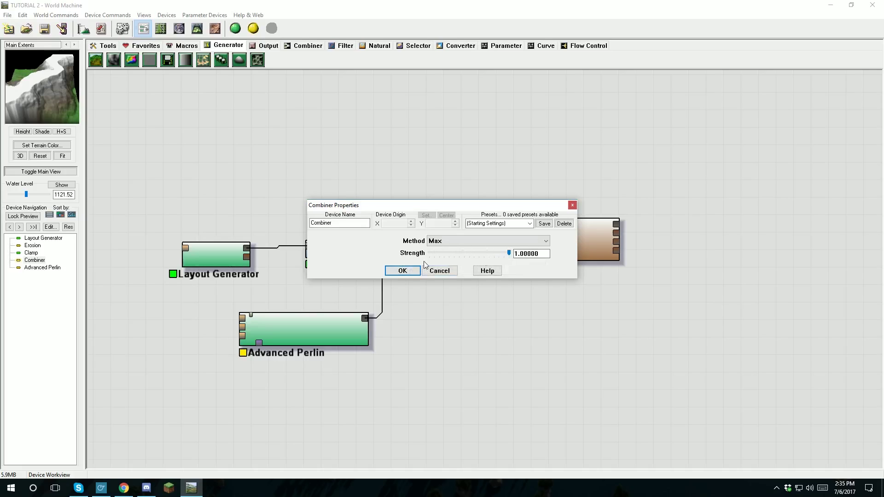
{"action": "left_click", "coordinate": [402, 270]}
{"action": "left_click", "coordinate": [197, 29]}
{"action": "left_click_drag", "start_coordinate": [376, 315], "coordinate": [277, 215]}
{"action": "left_click", "coordinate": [142, 30]}
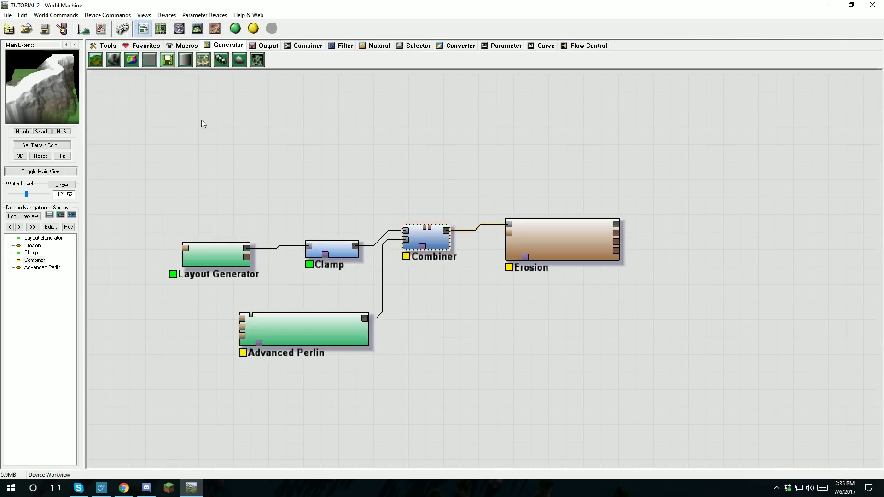
Reopen the Combiner, keep Screen, and lower the strength to 0.375
{"action": "double_click", "coordinate": [425, 246]}
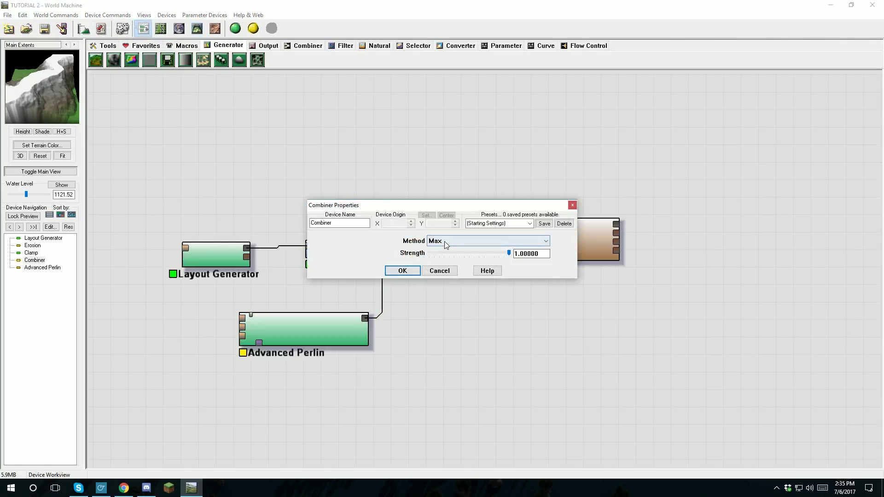
{"action": "left_click", "coordinate": [461, 241]}
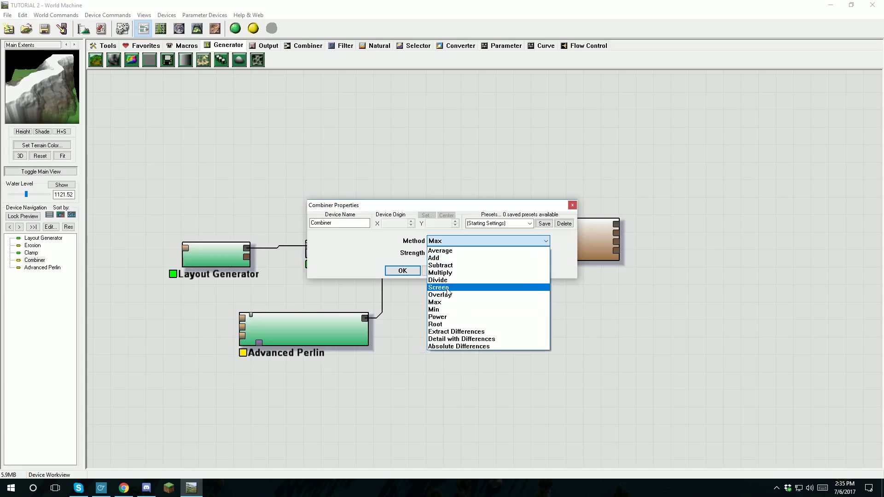
{"action": "left_click", "coordinate": [447, 287]}
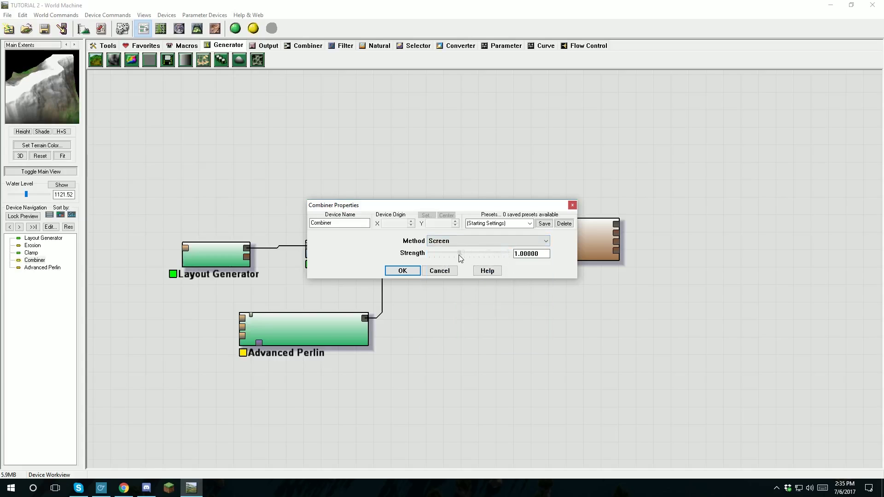
{"action": "mouse_move", "coordinate": [458, 255]}
{"action": "left_mouse_down"}
{"action": "mouse_move", "coordinate": [449, 255]}
{"action": "mouse_move", "coordinate": [459, 258]}
{"action": "left_mouse_up"}
{"action": "left_click", "coordinate": [402, 270]}
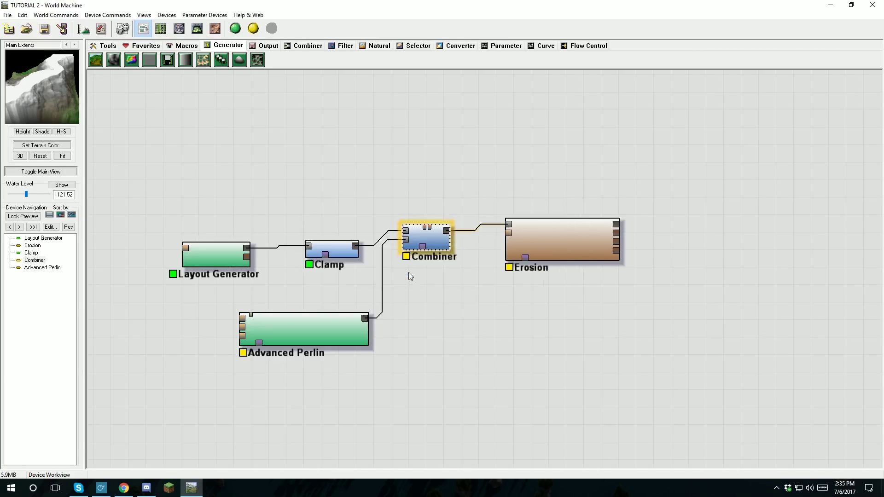
Select Erosion, build the terrain in the 3D view, then orbit and zoom the result
{"action": "left_click", "coordinate": [531, 234]}
{"action": "left_click", "coordinate": [197, 28]}
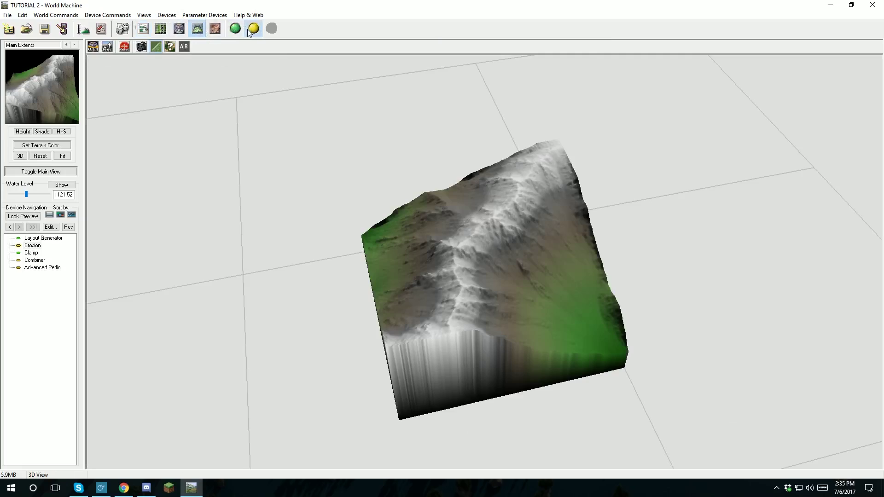
{"action": "left_click", "coordinate": [249, 29]}
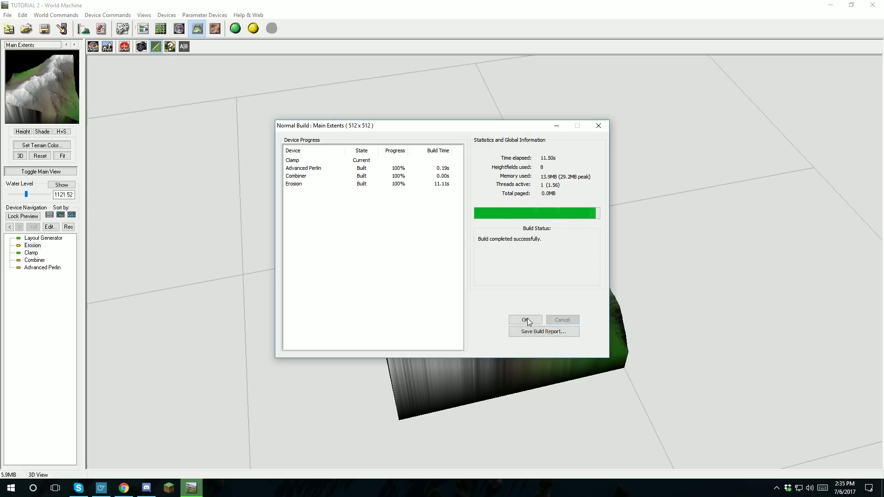
{"action": "left_click", "coordinate": [526, 318]}
{"action": "left_click_drag", "start_coordinate": [560, 303], "coordinate": [475, 255]}
{"action": "scroll", "coordinate": [476, 255], "scroll_direction": "up", "scroll_amount": 5}
{"action": "scroll", "coordinate": [469, 279], "scroll_direction": "down", "scroll_amount": 1}
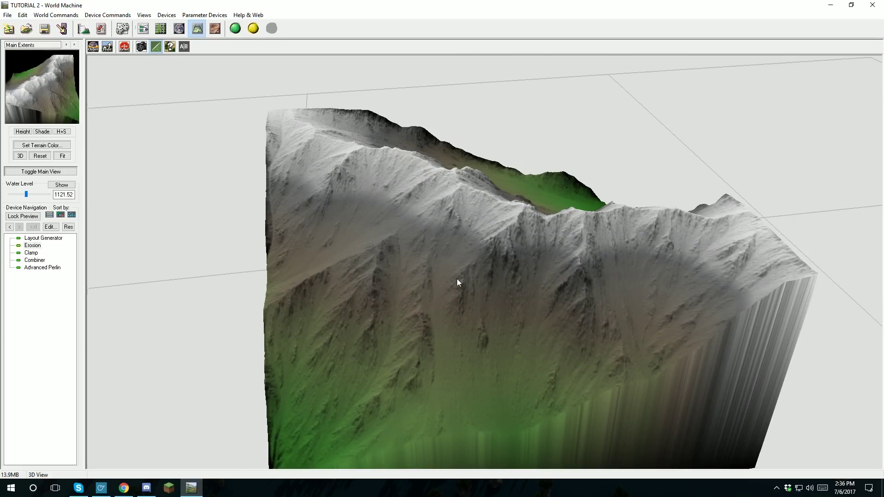
Place a Clamp filter right of Erosion, connect Erosion's output to it, and position it
{"action": "left_click", "coordinate": [145, 29]}
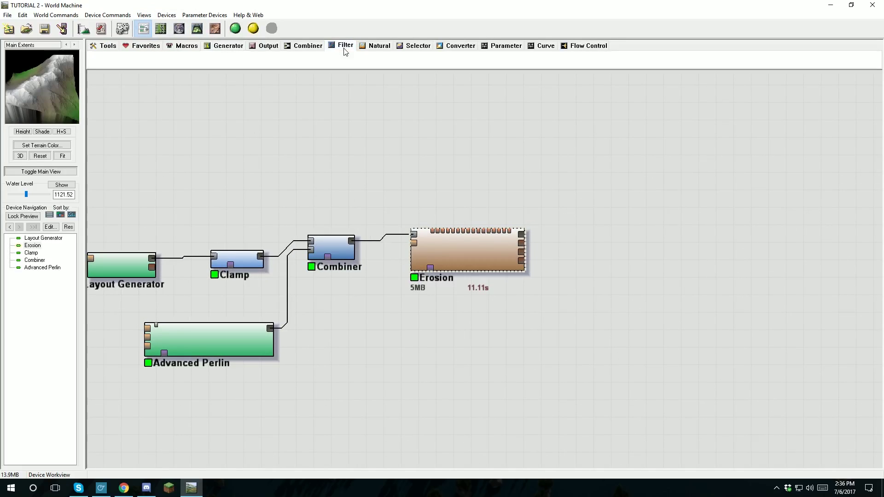
{"action": "left_click", "coordinate": [345, 48]}
{"action": "left_click", "coordinate": [148, 61]}
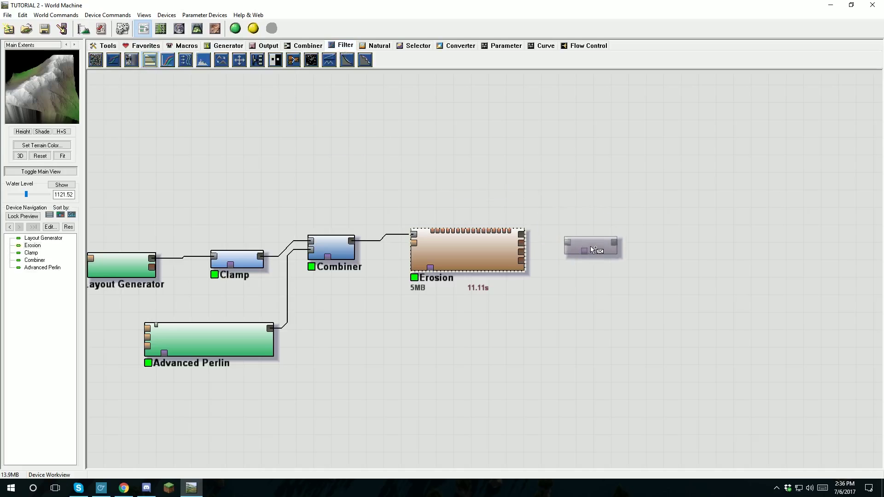
{"action": "left_click", "coordinate": [590, 246]}
{"action": "left_click_drag", "start_coordinate": [521, 235], "coordinate": [614, 225]}
{"action": "right_click_drag", "start_coordinate": [223, 274], "coordinate": [284, 253]}
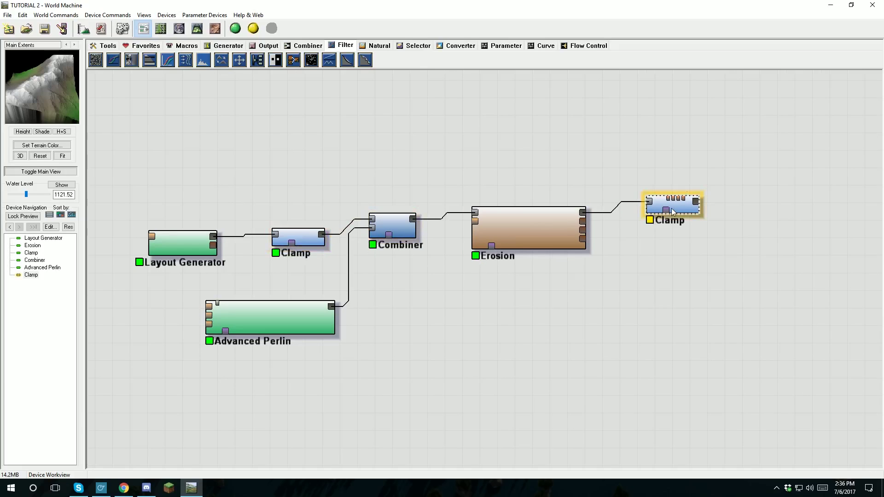
{"action": "left_click_drag", "start_coordinate": [672, 211], "coordinate": [672, 194]}
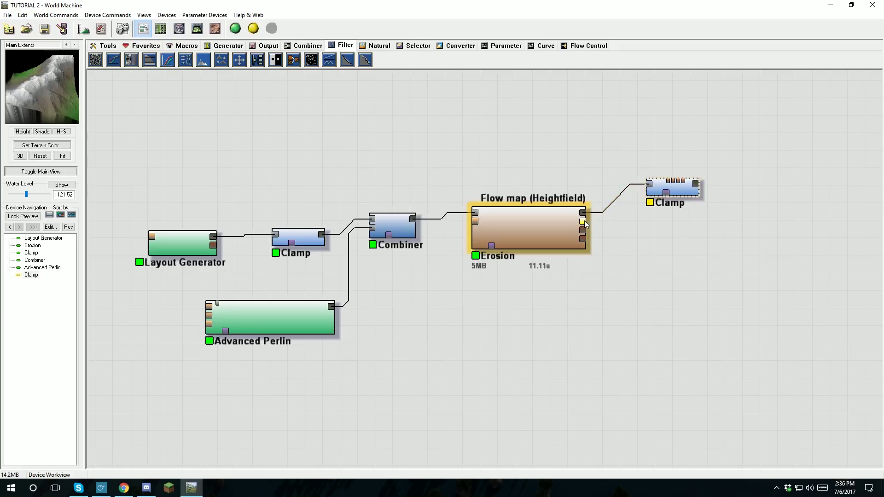
Wire Erosion's flow map into the new Clamp's mask and lower its upper height to 2432 m
{"action": "double_click", "coordinate": [657, 183]}
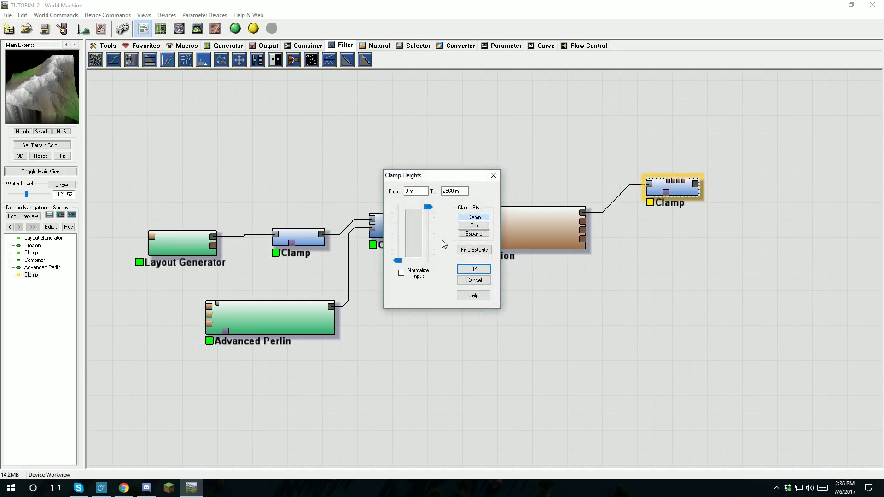
{"action": "left_click", "coordinate": [474, 268]}
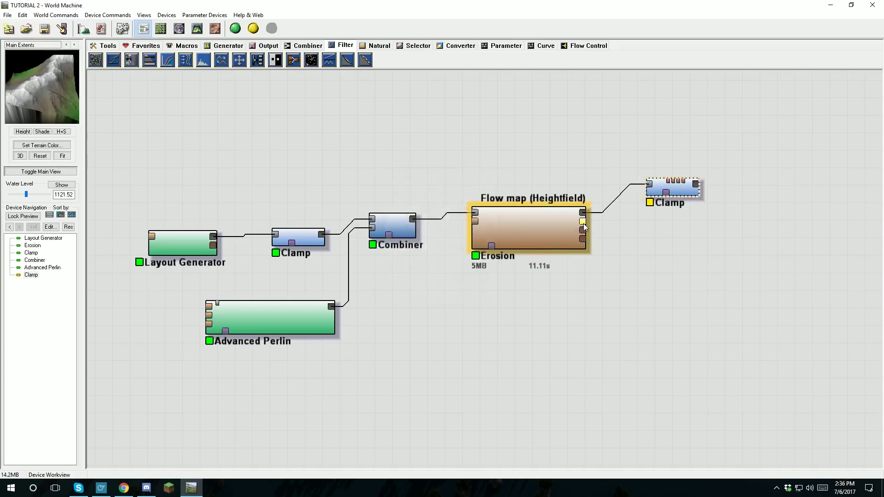
{"action": "left_click_drag", "start_coordinate": [583, 223], "coordinate": [672, 189]}
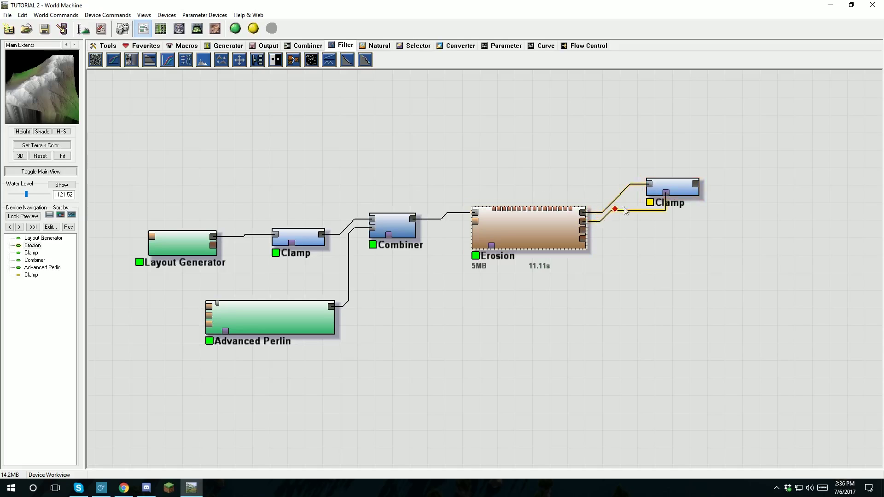
{"action": "double_click", "coordinate": [674, 190]}
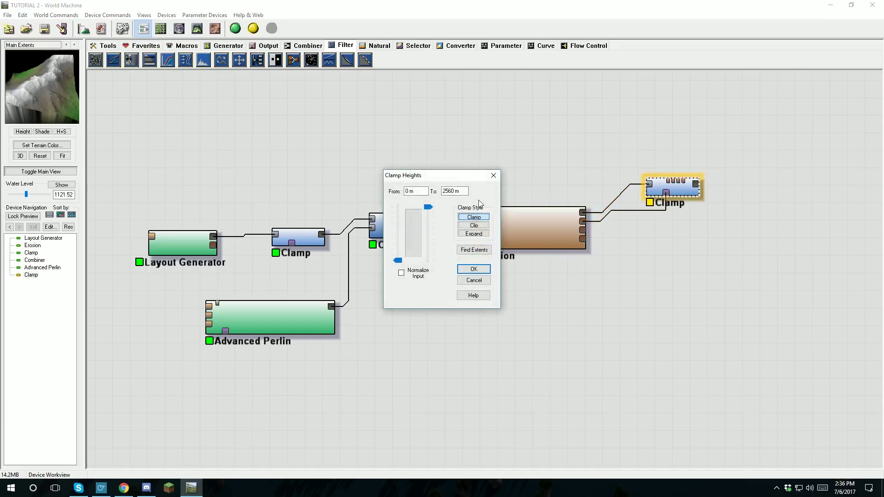
{"action": "left_click_drag", "start_coordinate": [428, 206], "coordinate": [430, 209]}
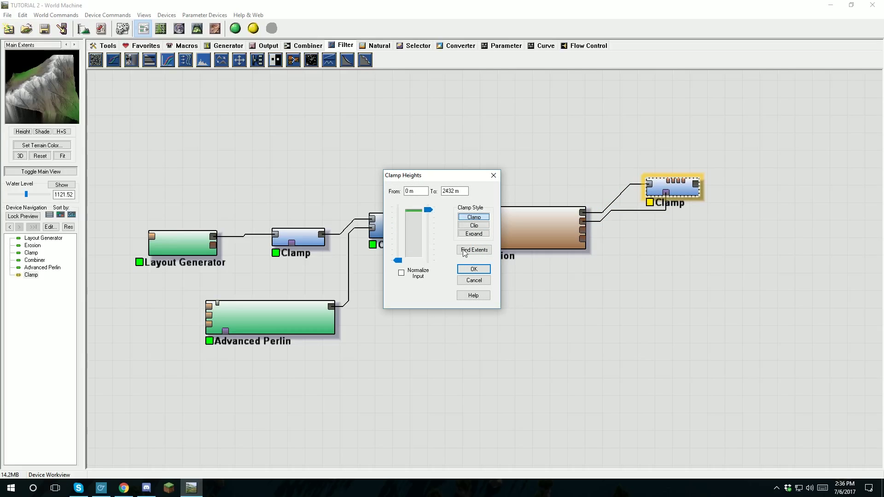
{"action": "left_click", "coordinate": [473, 269]}
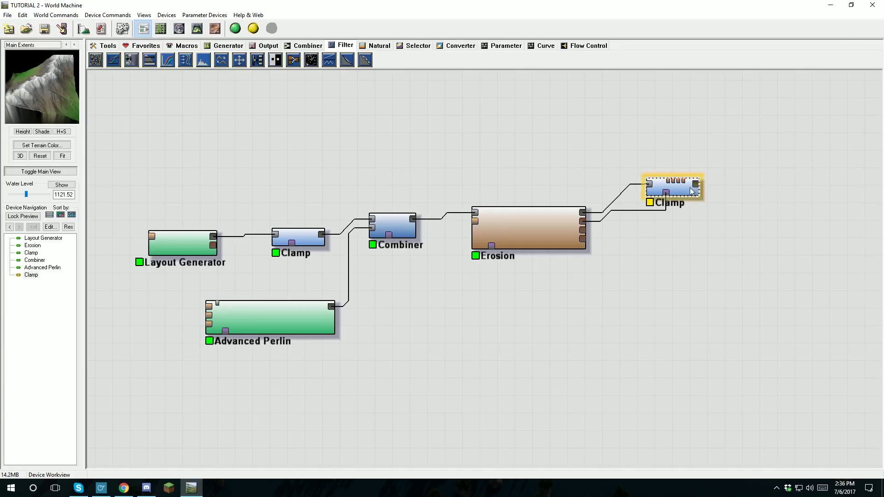
View the masked Clamp's terrain in 3D and orbit it to two oblique angles
{"action": "left_click", "coordinate": [197, 28]}
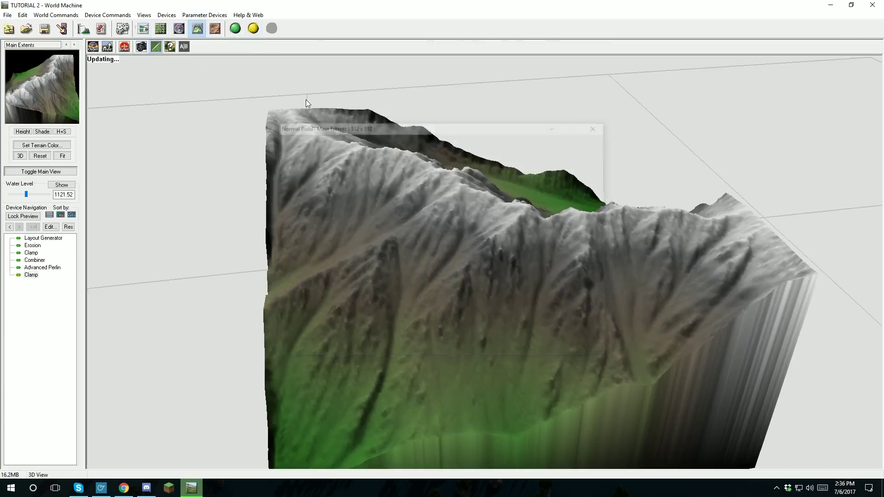
{"action": "left_click_drag", "start_coordinate": [465, 222], "coordinate": [450, 245]}
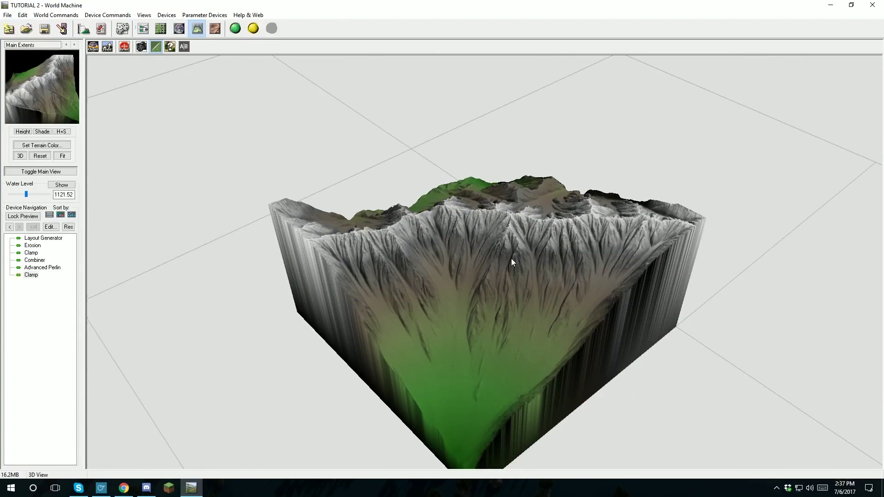
{"action": "left_click_drag", "start_coordinate": [511, 262], "coordinate": [276, 251]}
Move the masked Clamp right, preview it in 3D, and reconnect Erosion's output to its input
{"action": "left_click", "coordinate": [143, 28]}
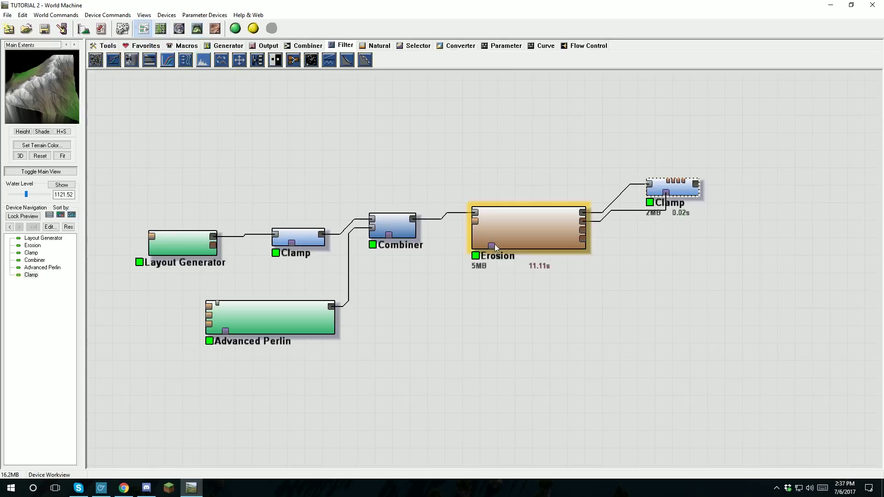
{"action": "left_click_drag", "start_coordinate": [673, 191], "coordinate": [725, 207]}
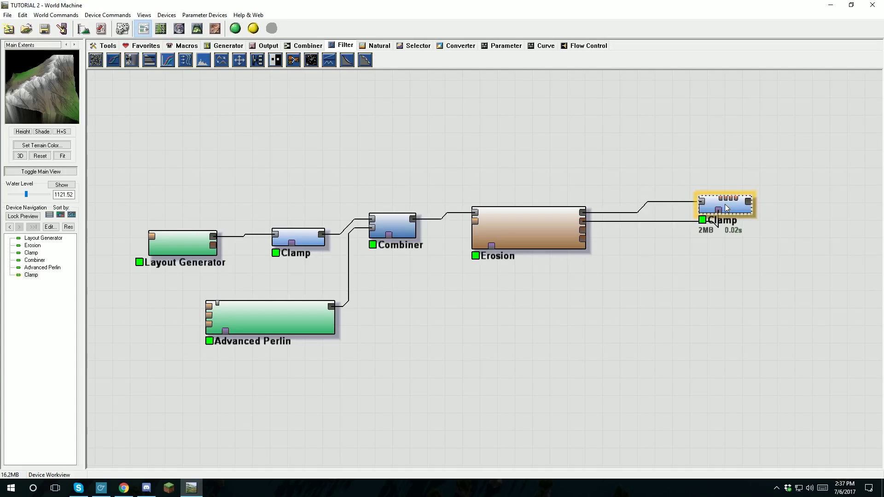
{"action": "left_click", "coordinate": [198, 28]}
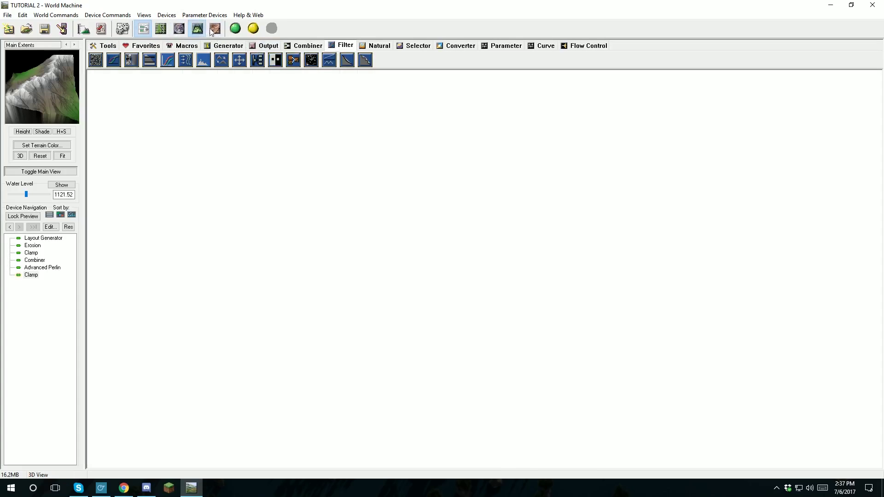
{"action": "left_click_drag", "start_coordinate": [501, 220], "coordinate": [207, 221]}
{"action": "left_click", "coordinate": [143, 29]}
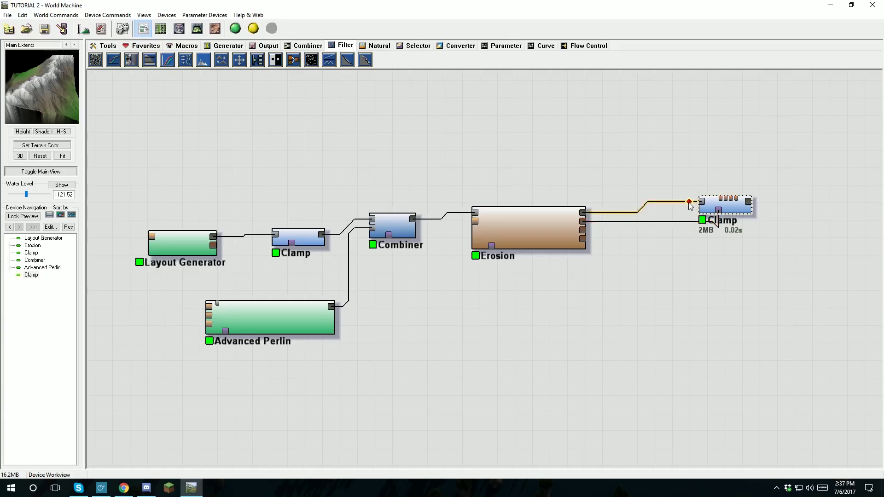
{"action": "left_click_drag", "start_coordinate": [689, 204], "coordinate": [691, 203]}
Orbit the 3D view to inspect the eroded ridges and gullies from a low side angle
{"action": "left_click", "coordinate": [197, 28]}
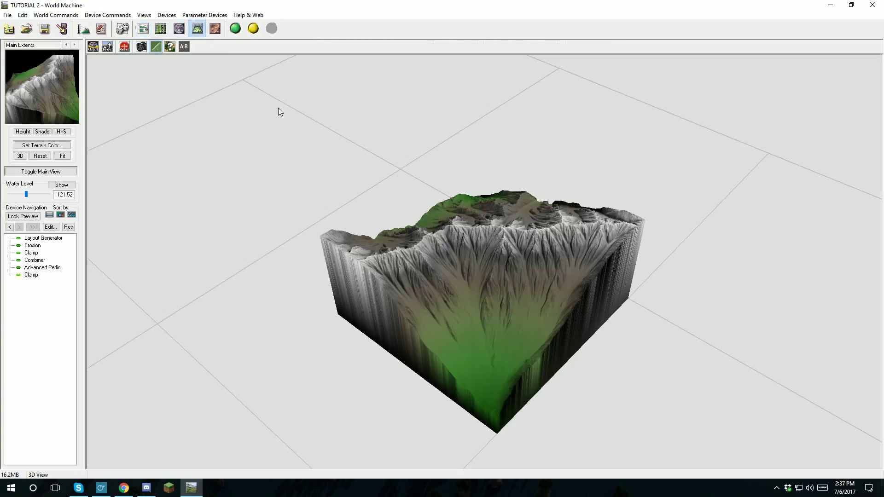
{"action": "left_click_drag", "start_coordinate": [278, 107], "coordinate": [215, 111]}
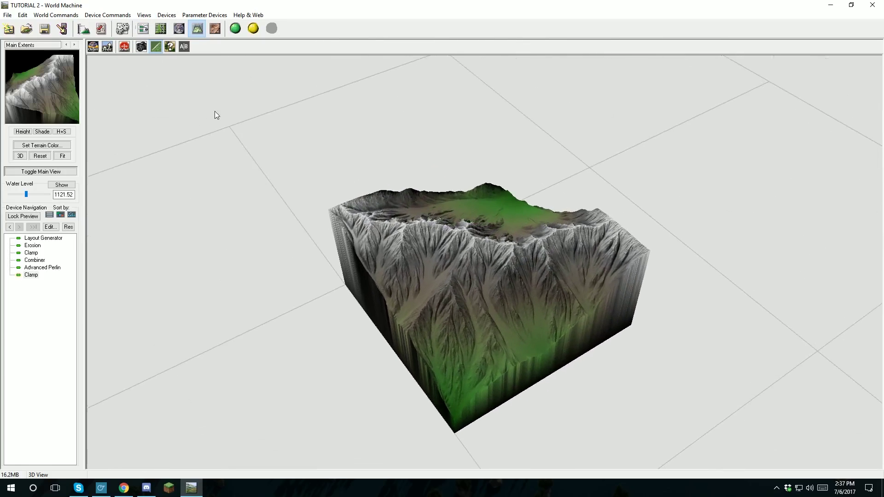
{"action": "left_click_drag", "start_coordinate": [380, 202], "coordinate": [593, 201]}
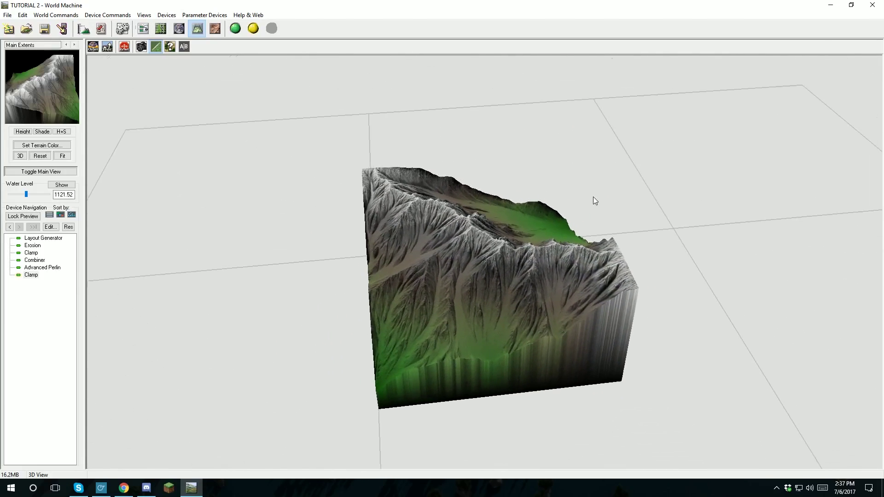
{"action": "left_click", "coordinate": [143, 29]}
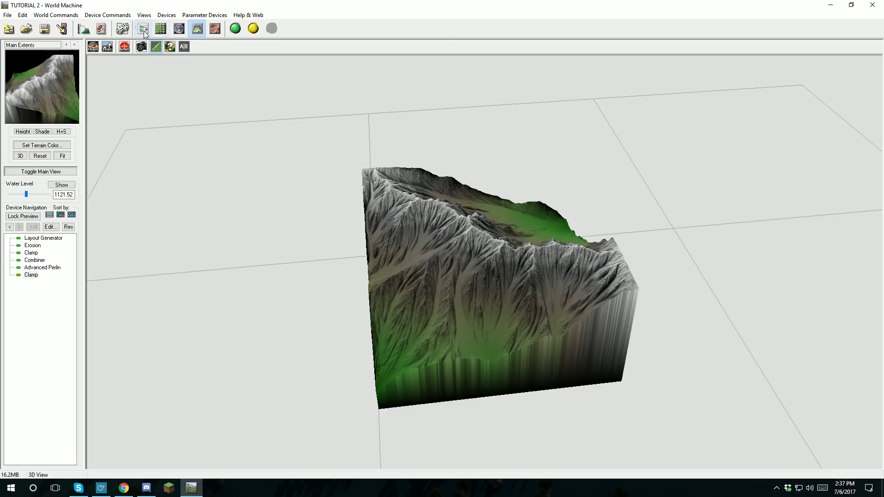